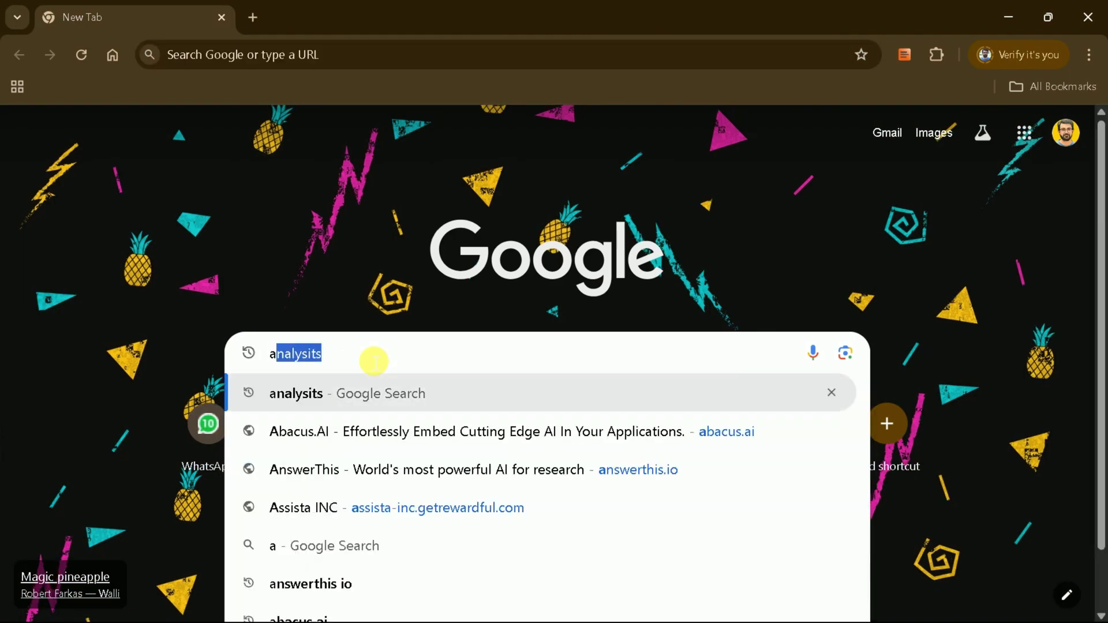
Search Google for 'answerthis io' and open the AnswerThis homepage at answerthis.io.
type("nswe")
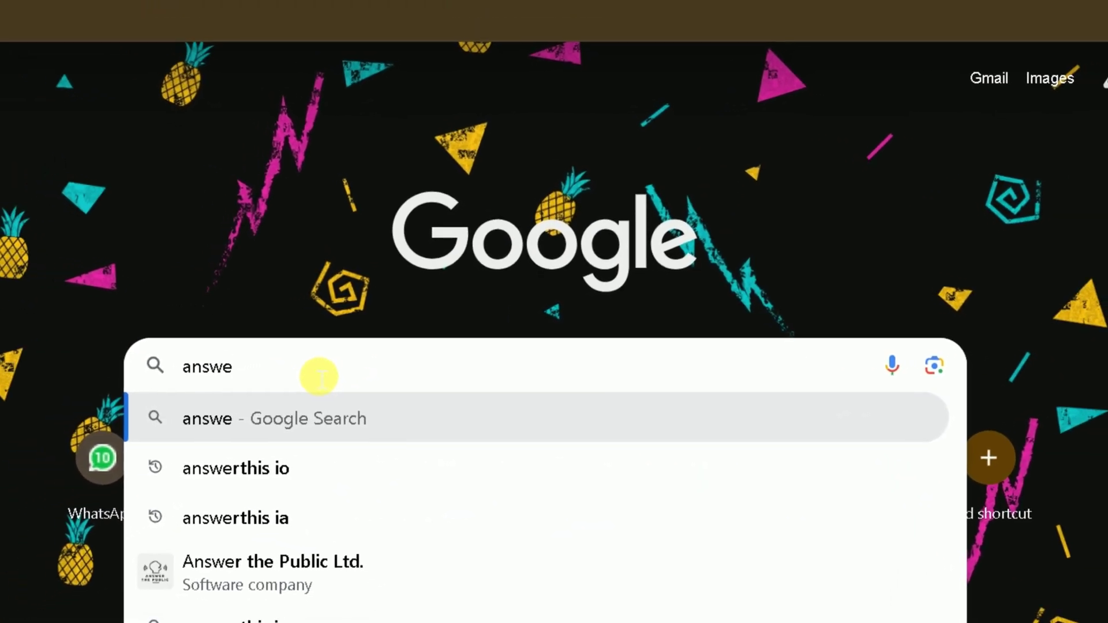
key("Down")
key("Return")
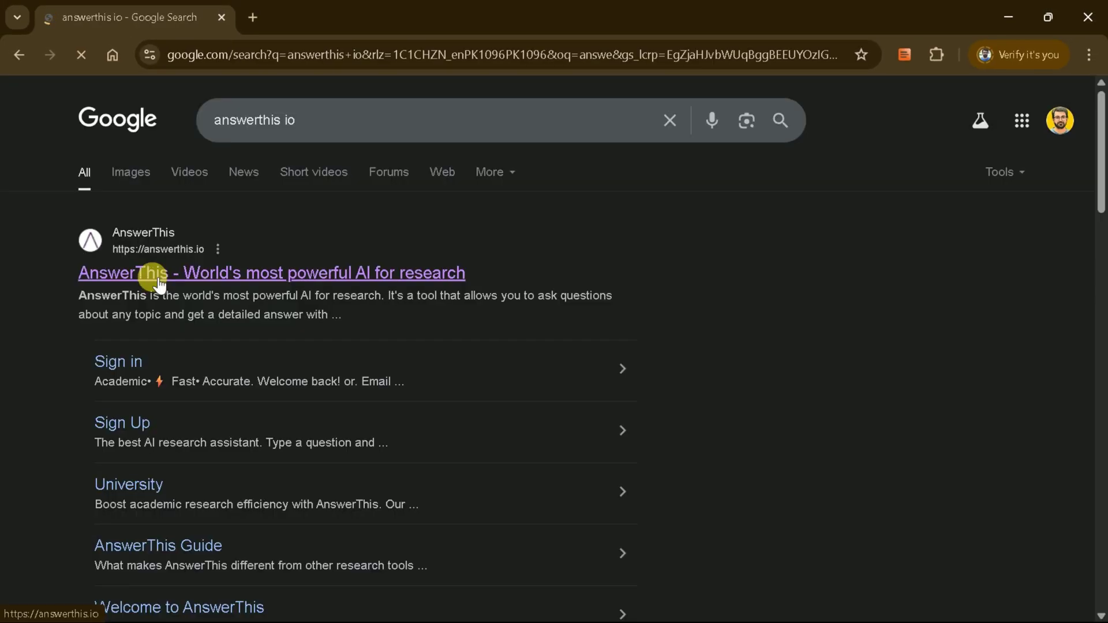
left_click(159, 284)
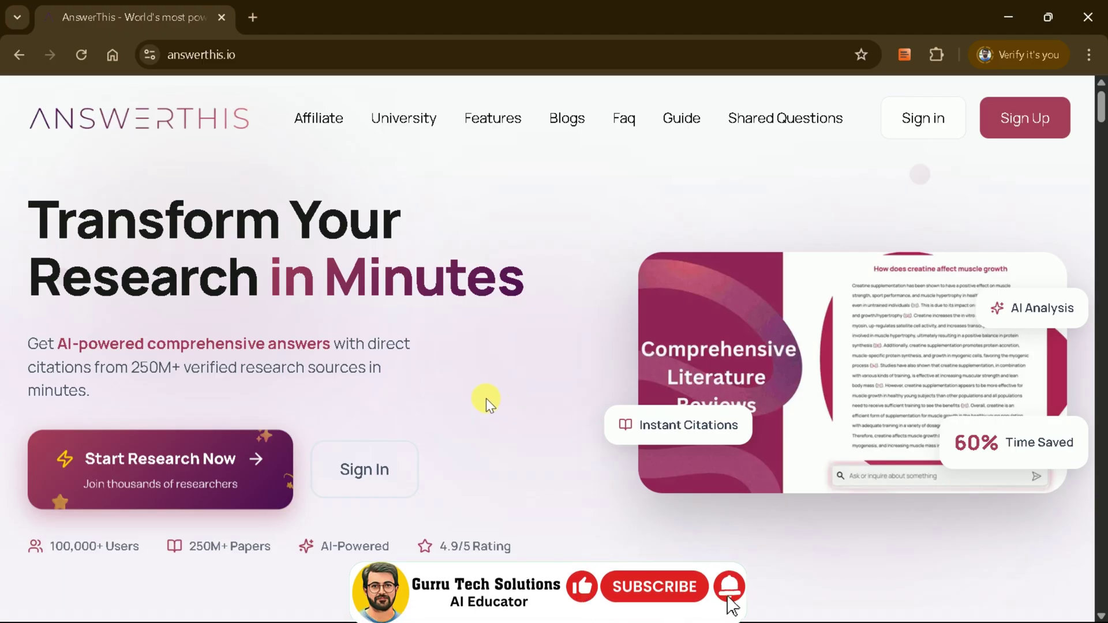
Scroll through the homepage's sample results by profession and organization logos, then return to the top.
scroll(486, 398, "down", 5)
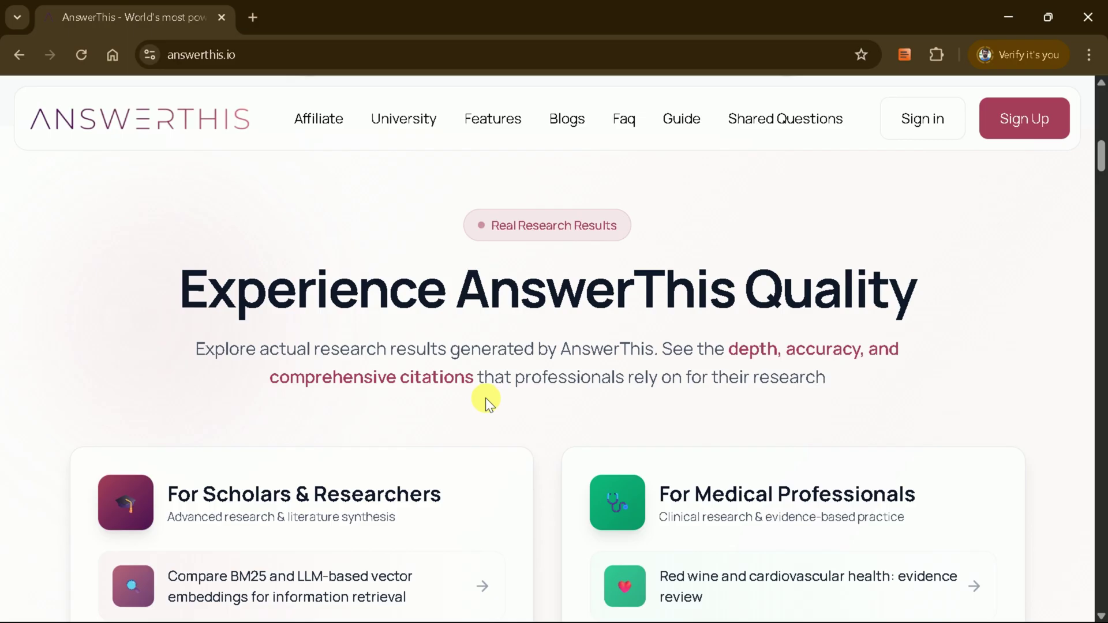
scroll(485, 398, "down", 2)
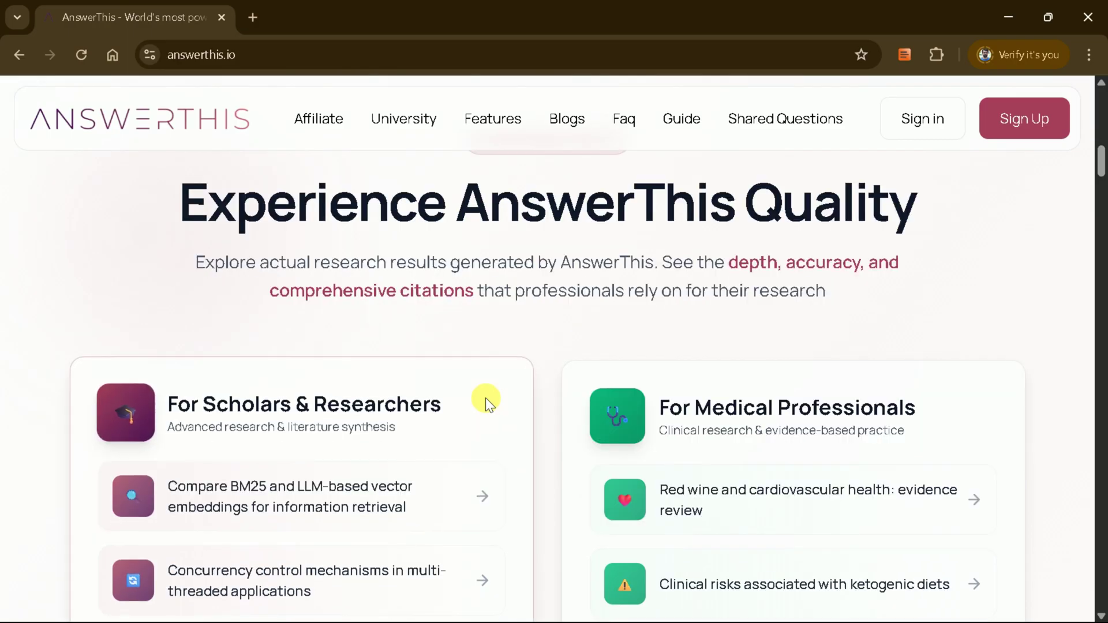
scroll(486, 398, "down", 2)
scroll(486, 398, "down", 3)
scroll(486, 399, "down", 5)
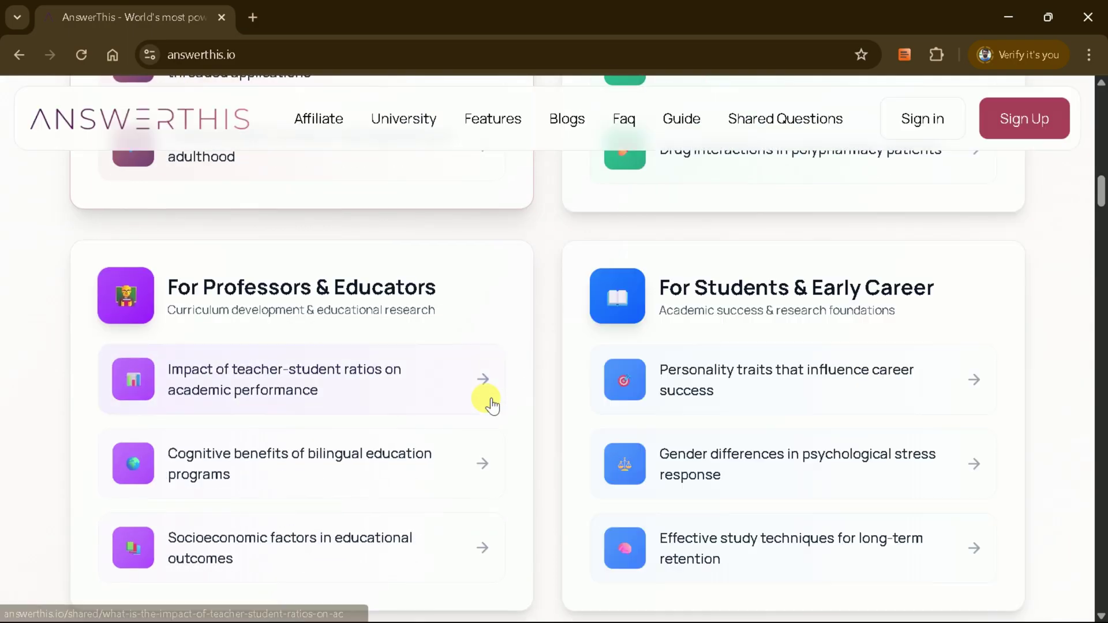
scroll(491, 404, "down", 2)
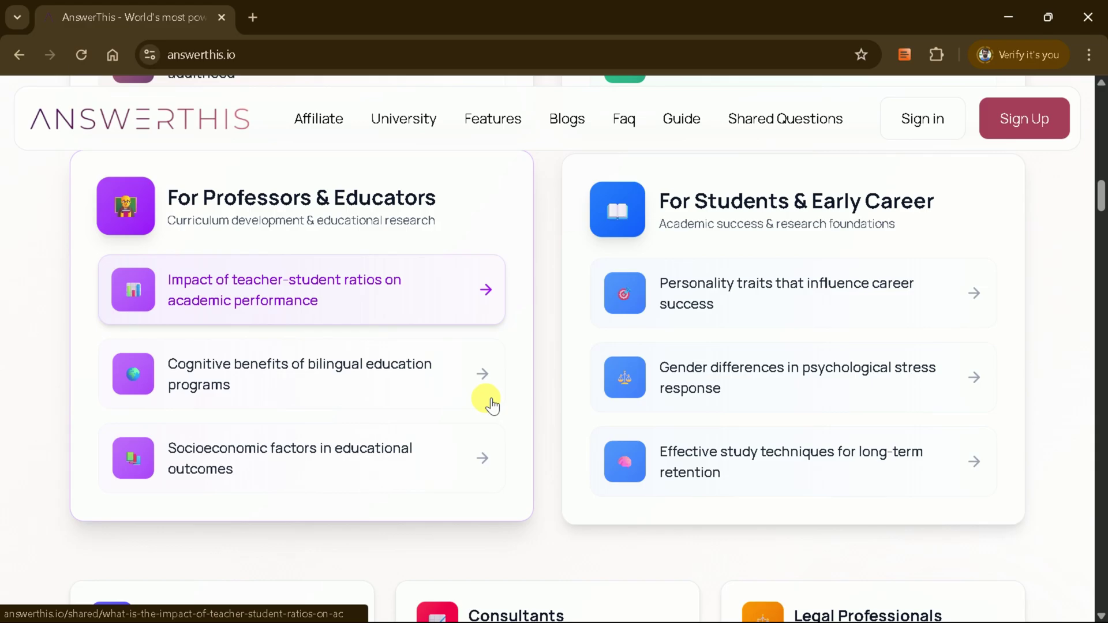
scroll(491, 405, "down", 2)
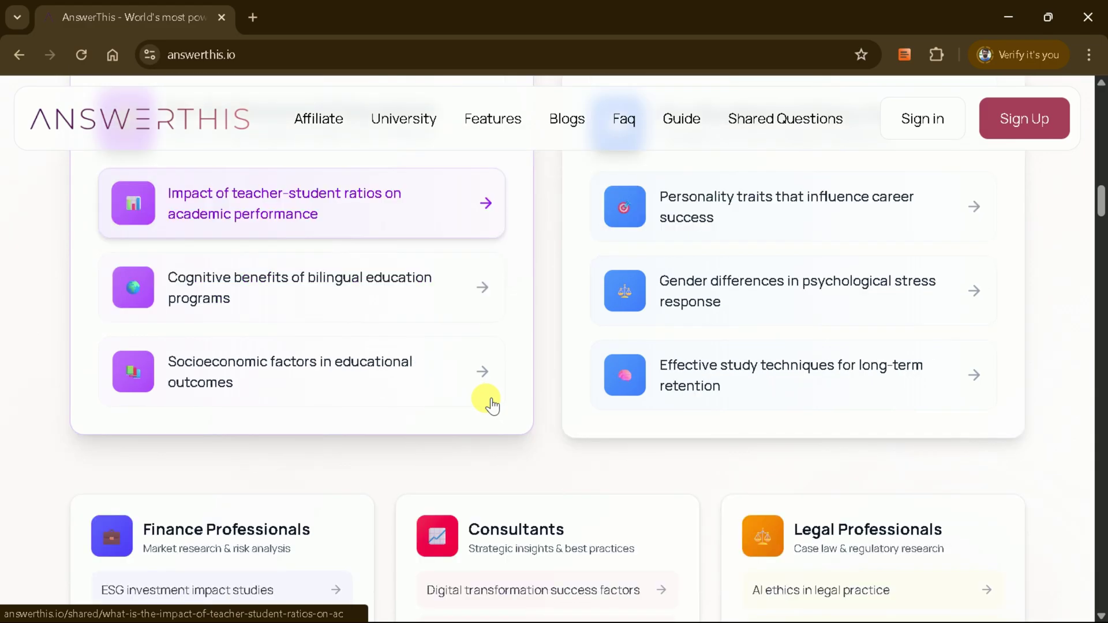
scroll(490, 404, "up", 2)
scroll(488, 400, "up", 5)
scroll(486, 397, "up", 6)
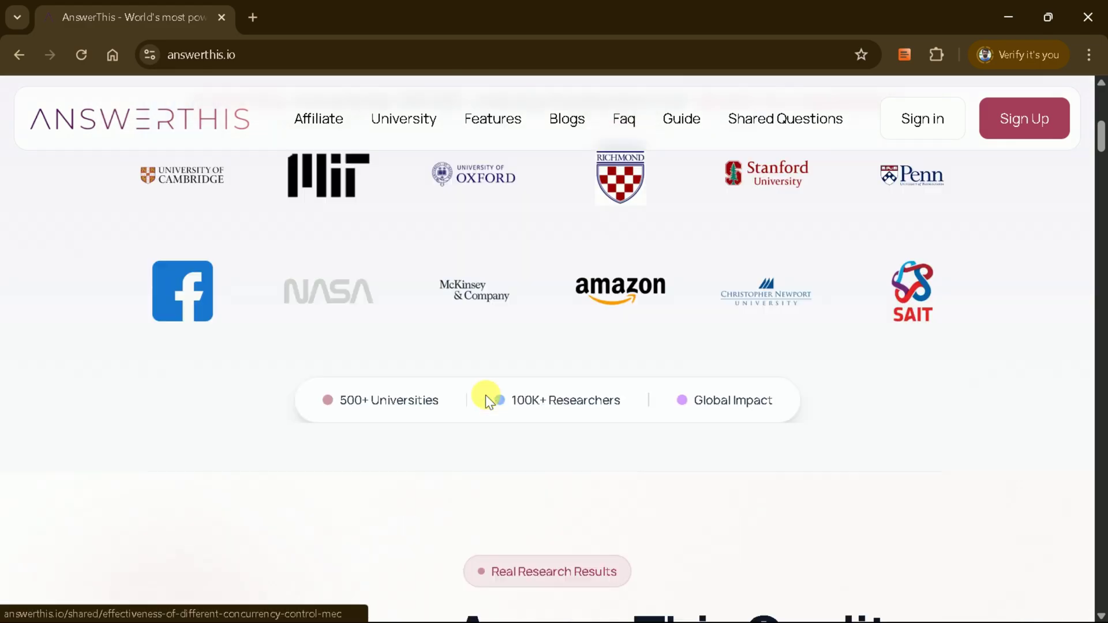
scroll(486, 395, "up", 5)
scroll(486, 393, "up", 2)
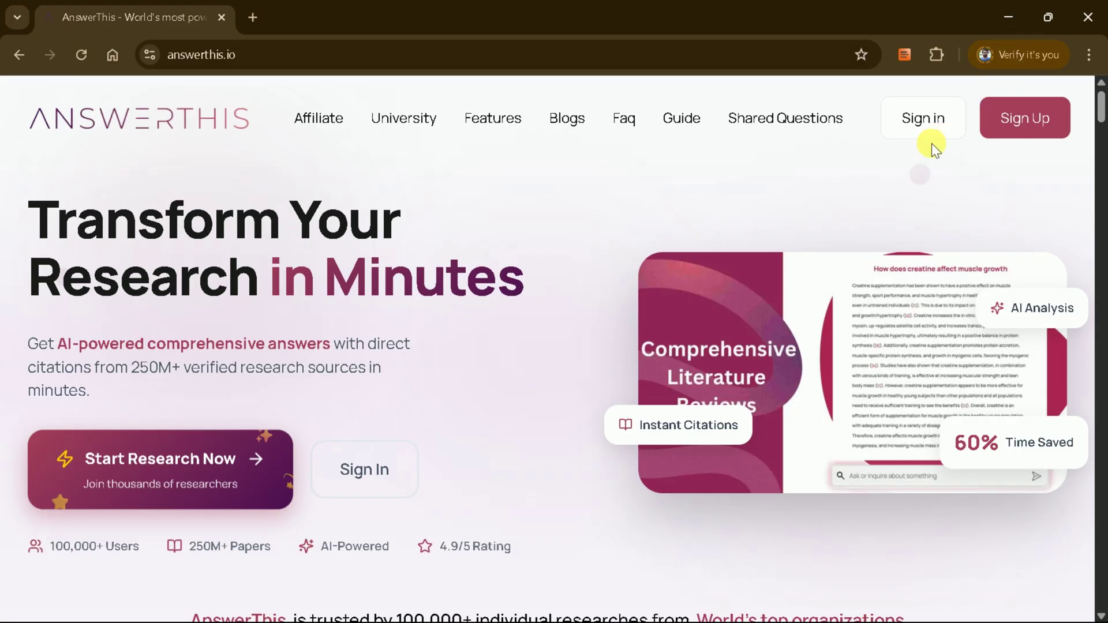
Enter the research workspace, browse its Popular Tools list, and go to Mini Tools.
left_click(926, 119)
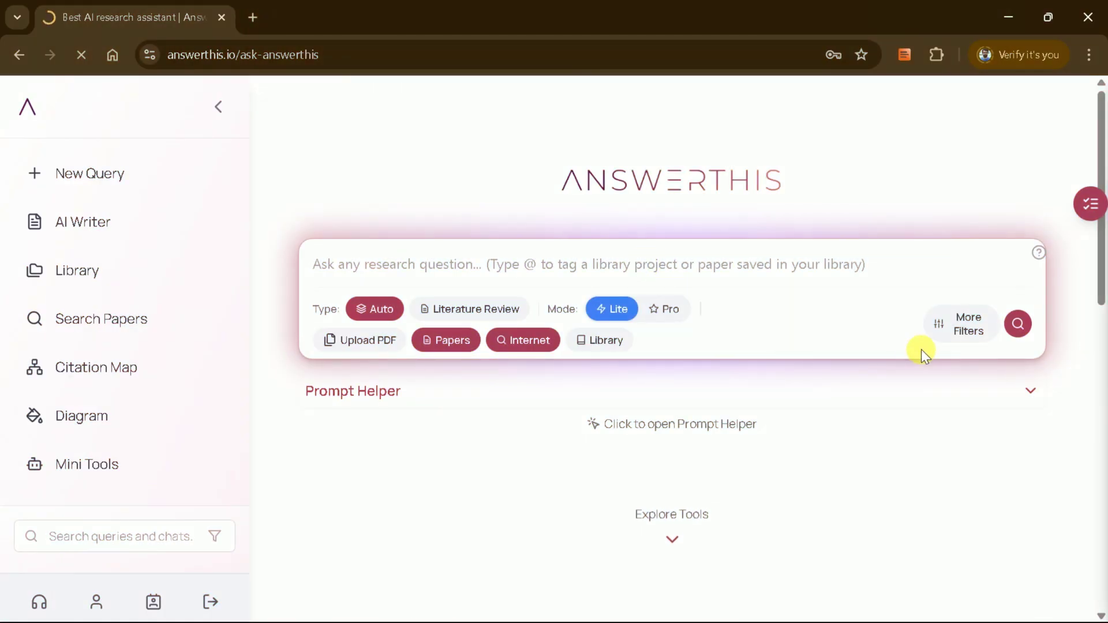
scroll(922, 353, "down", 5)
scroll(921, 352, "down", 3)
scroll(921, 352, "down", 3)
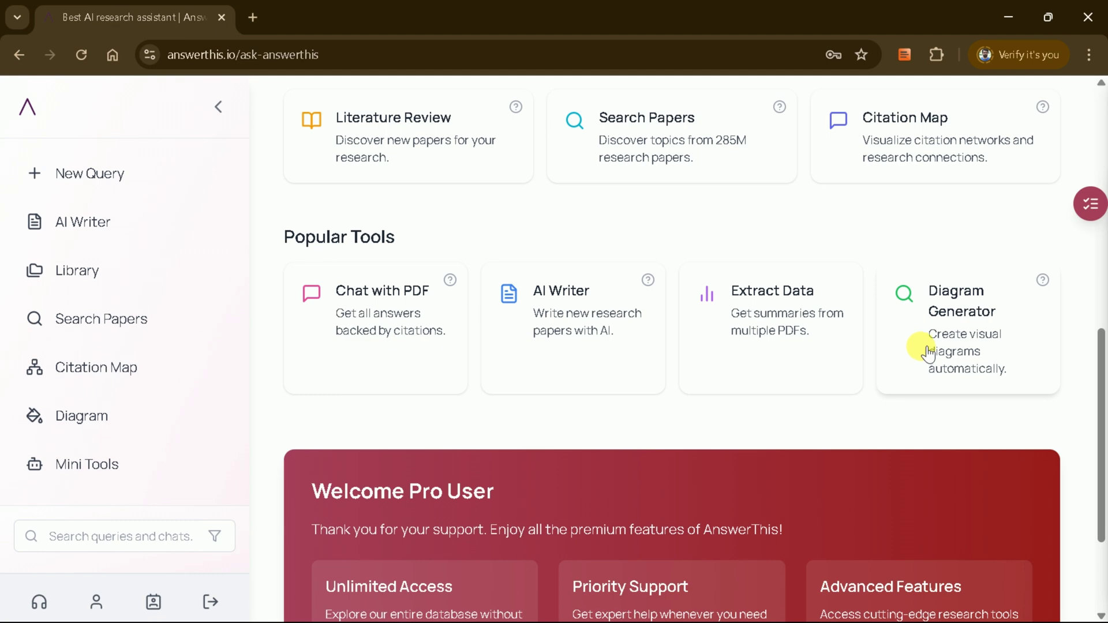
scroll(923, 351, "down", 3)
scroll(922, 350, "up", 5)
scroll(921, 349, "up", 3)
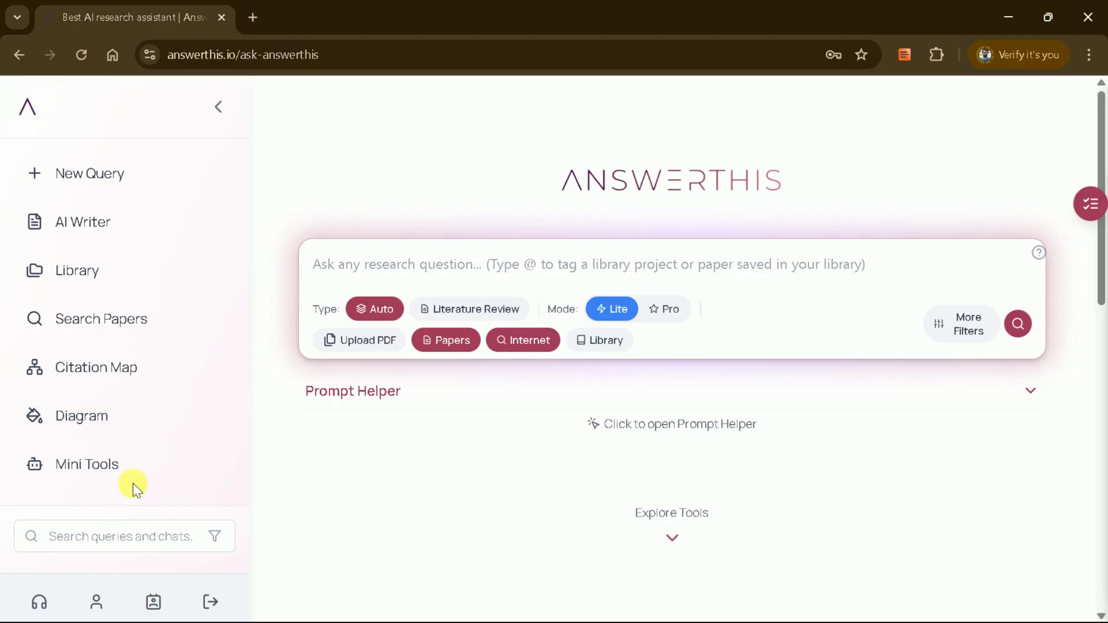
left_click(61, 466)
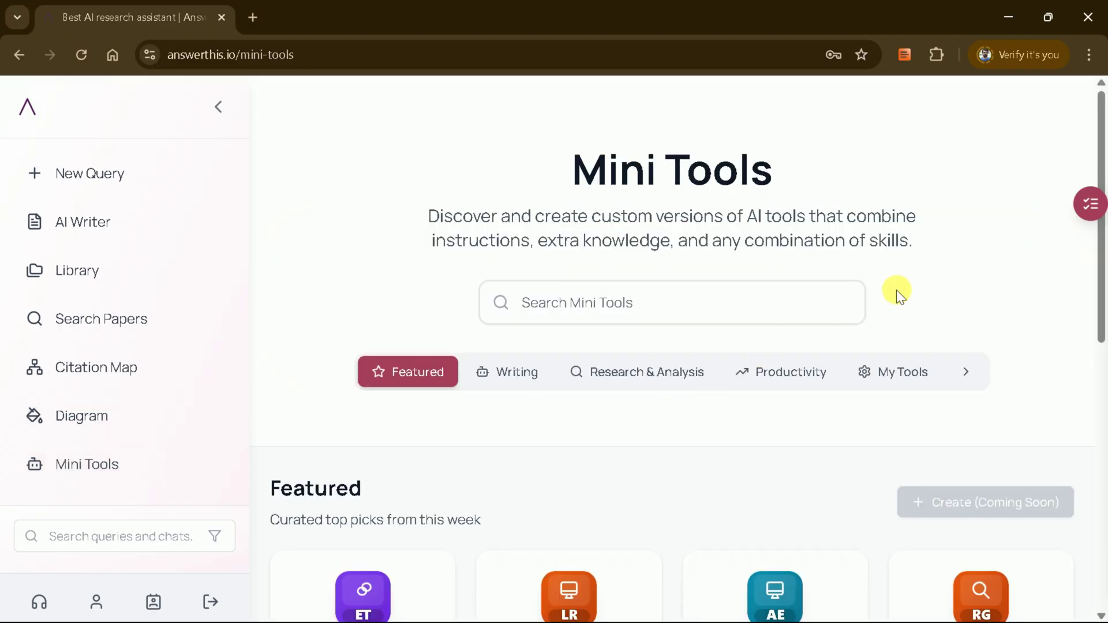
Browse the Featured and Trending mini tools and launch the Research Gap Finder.
scroll(898, 289, "down", 1)
scroll(898, 290, "down", 1)
scroll(898, 291, "down", 1)
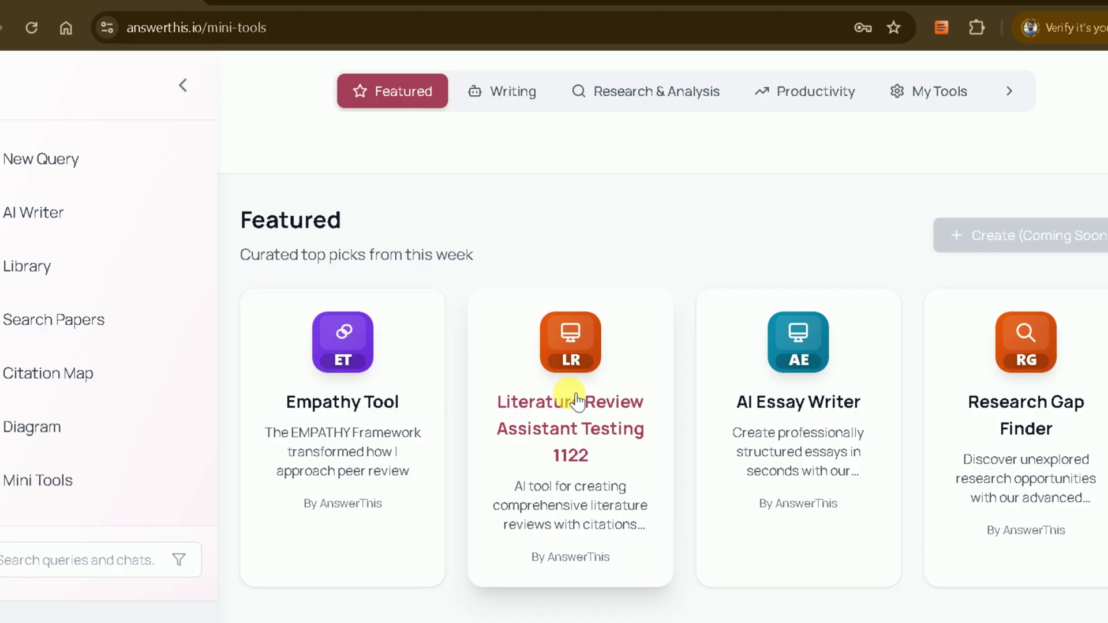
scroll(896, 348, "down", 1)
scroll(895, 348, "down", 1)
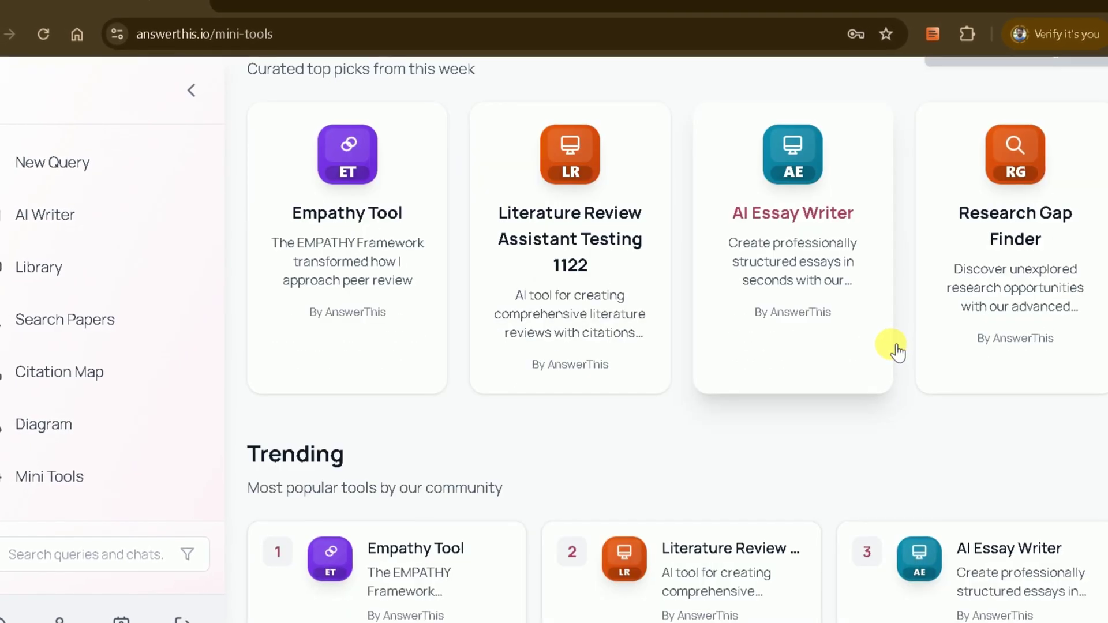
scroll(891, 347, "down", 2)
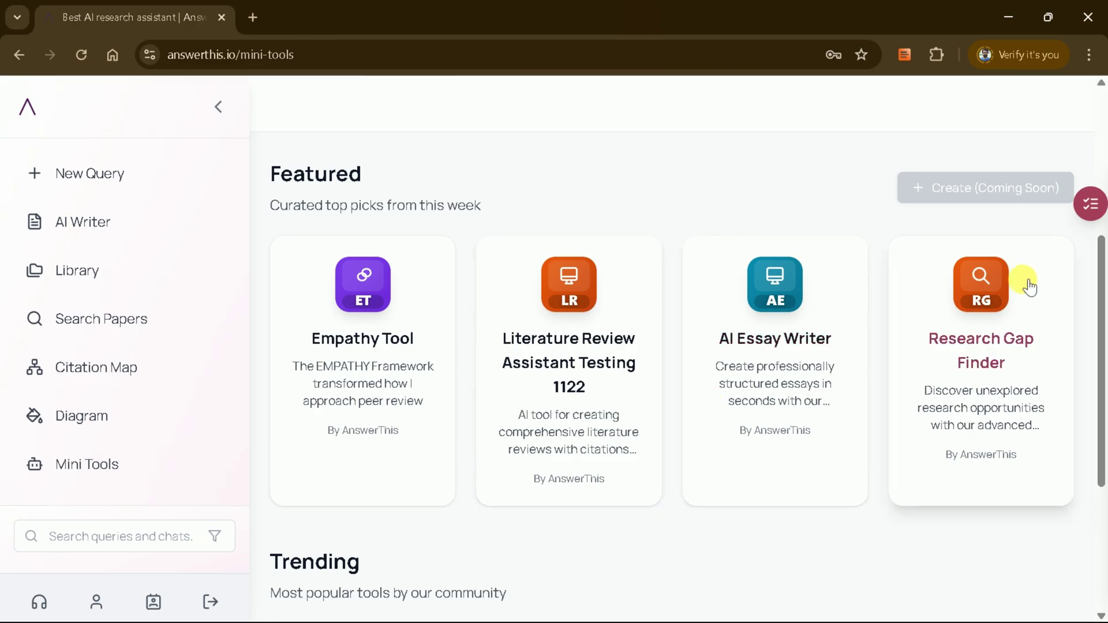
left_click(990, 334)
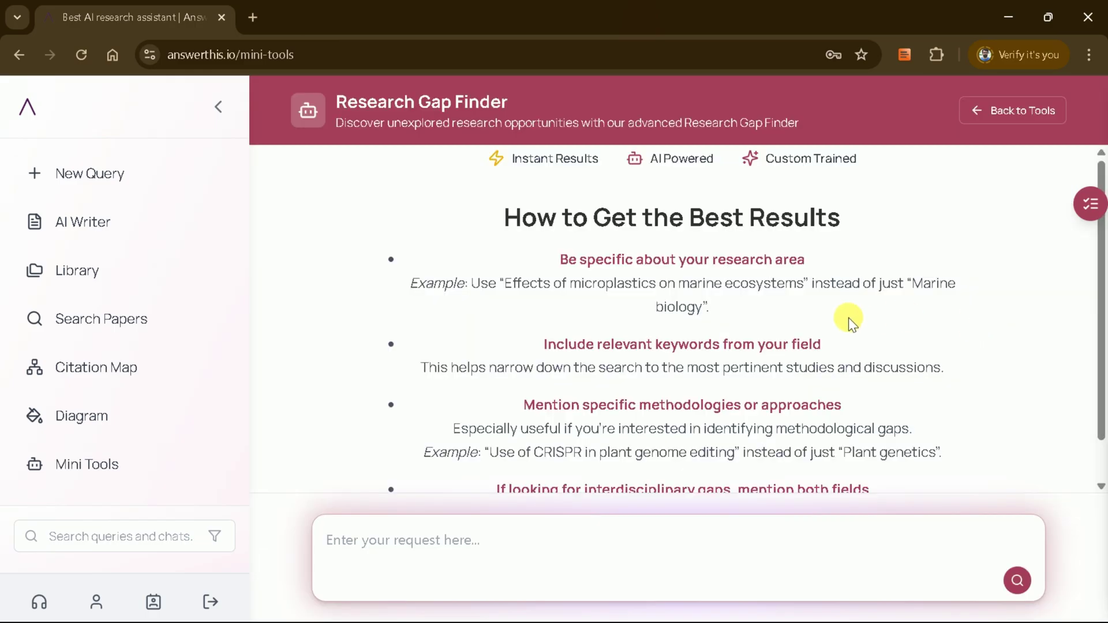
scroll(848, 318, "down", 1)
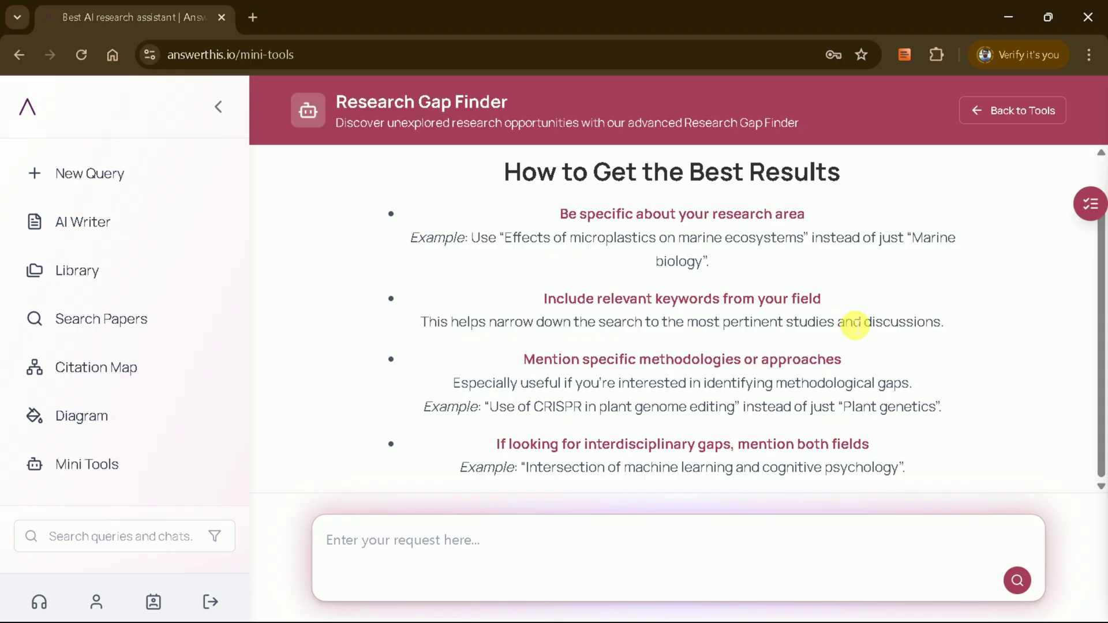
scroll(855, 325, "up", 1)
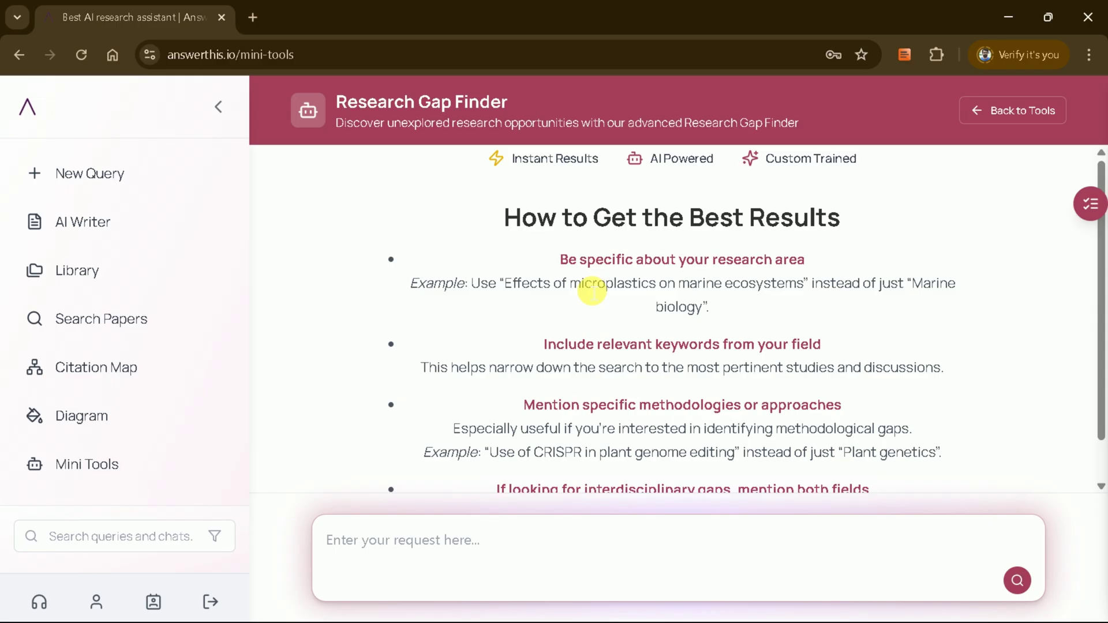
scroll(586, 287, "down", 1)
left_click_drag(586, 287, 711, 226)
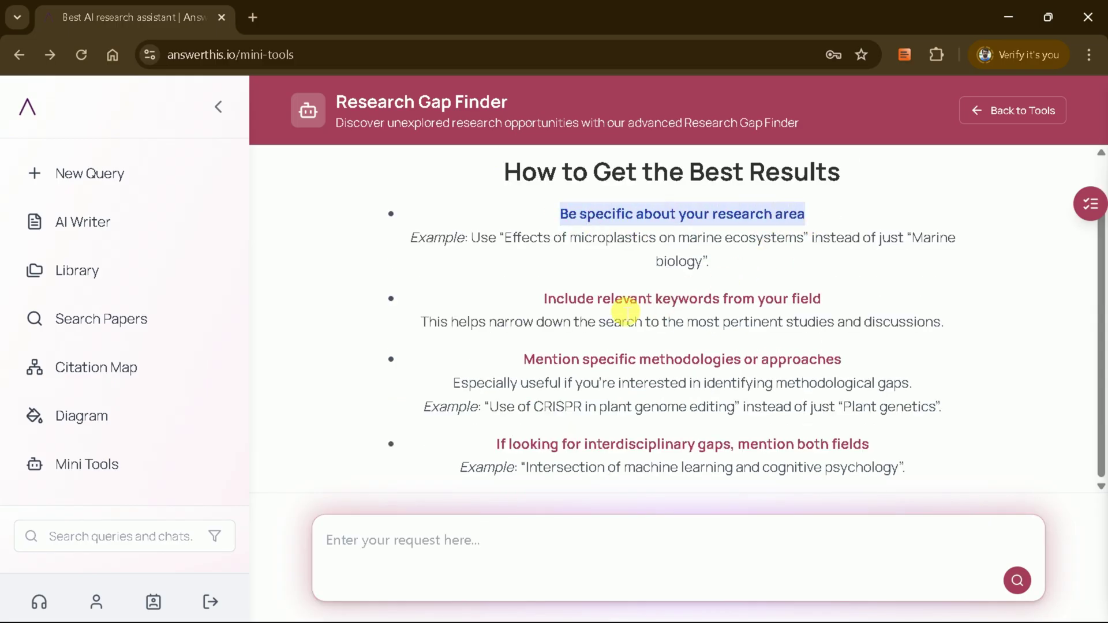
left_click_drag(544, 298, 821, 298)
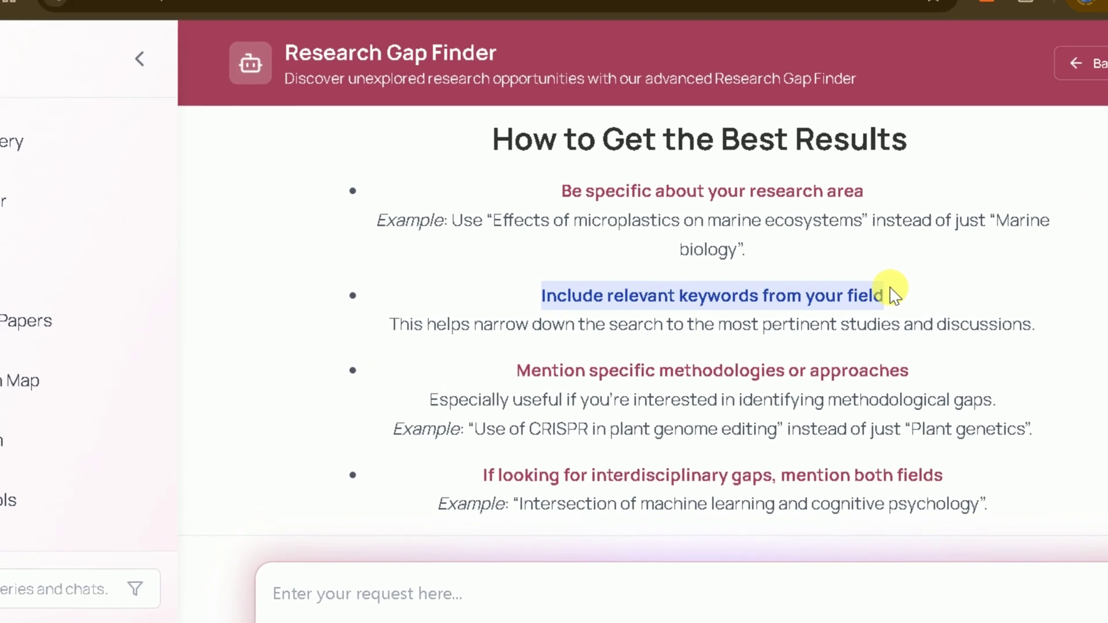
left_click(853, 367)
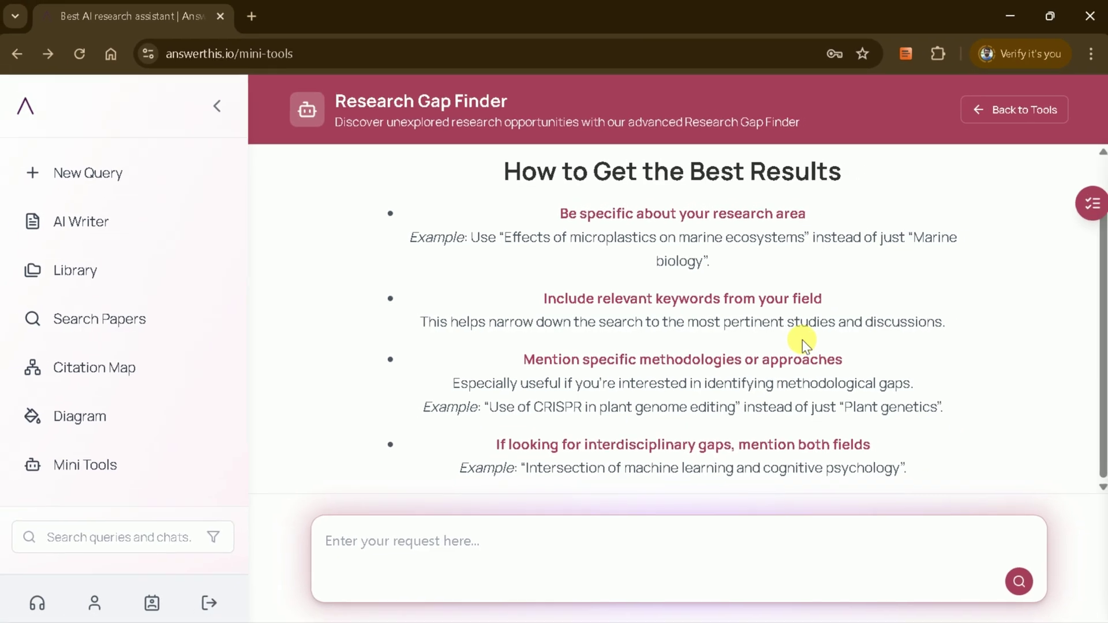
scroll(985, 327, "up", 1)
scroll(848, 317, "down", 1)
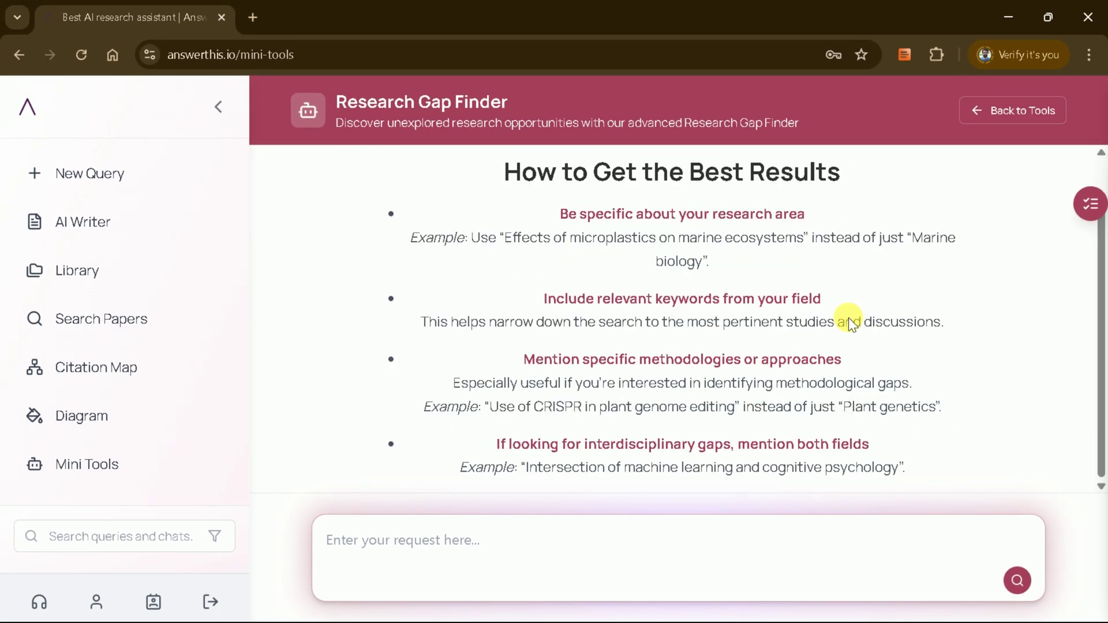
scroll(855, 325, "up", 1)
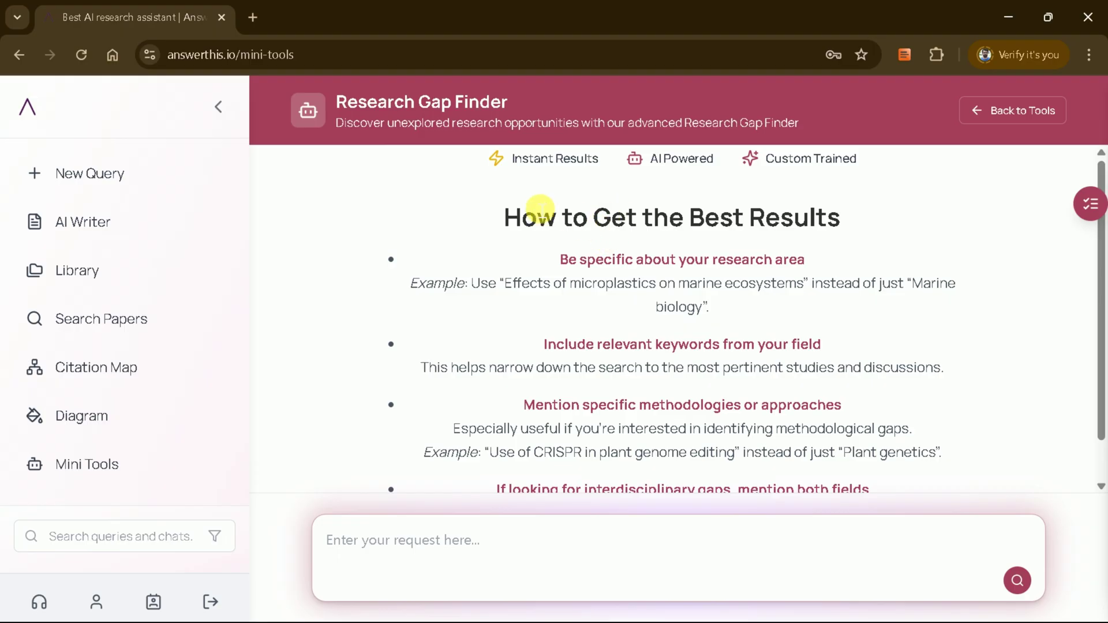
Submit the question on how technology integration impacts learning geometrical concepts for gap analysis.
left_click(469, 549)
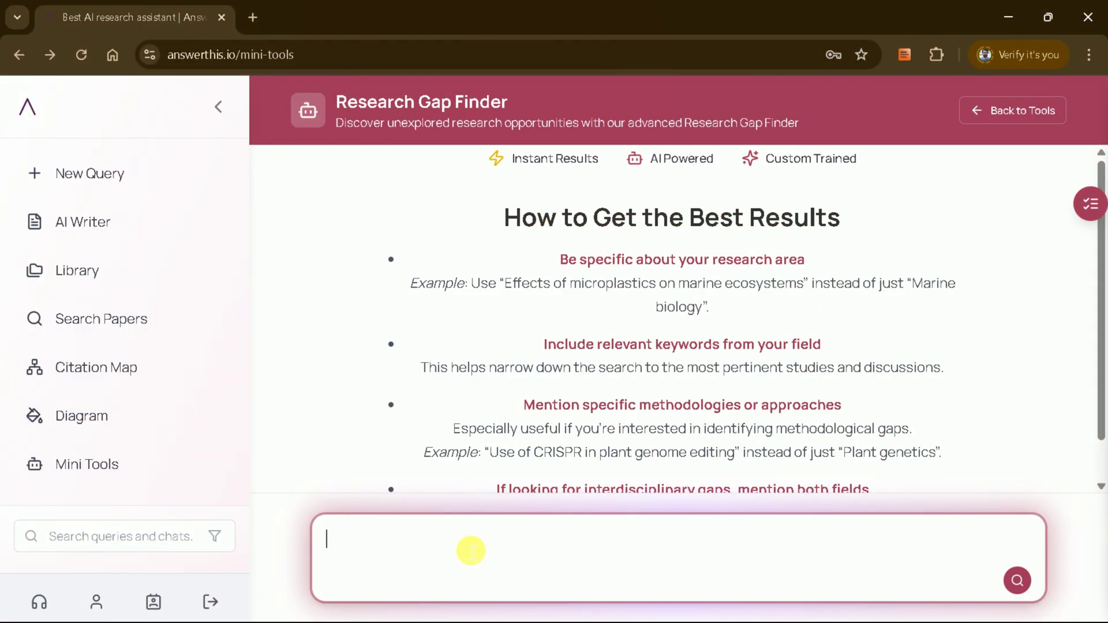
type("How does the integration of technology impact the learning of geometrical concepts in elementary school mathematics?")
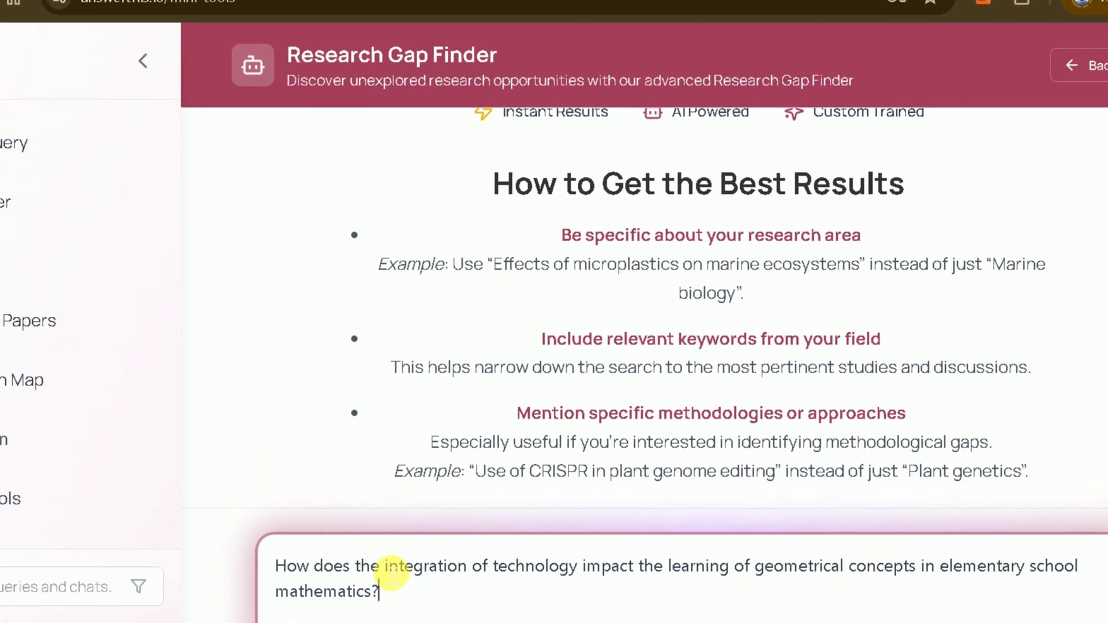
left_click_drag(417, 520, 578, 524)
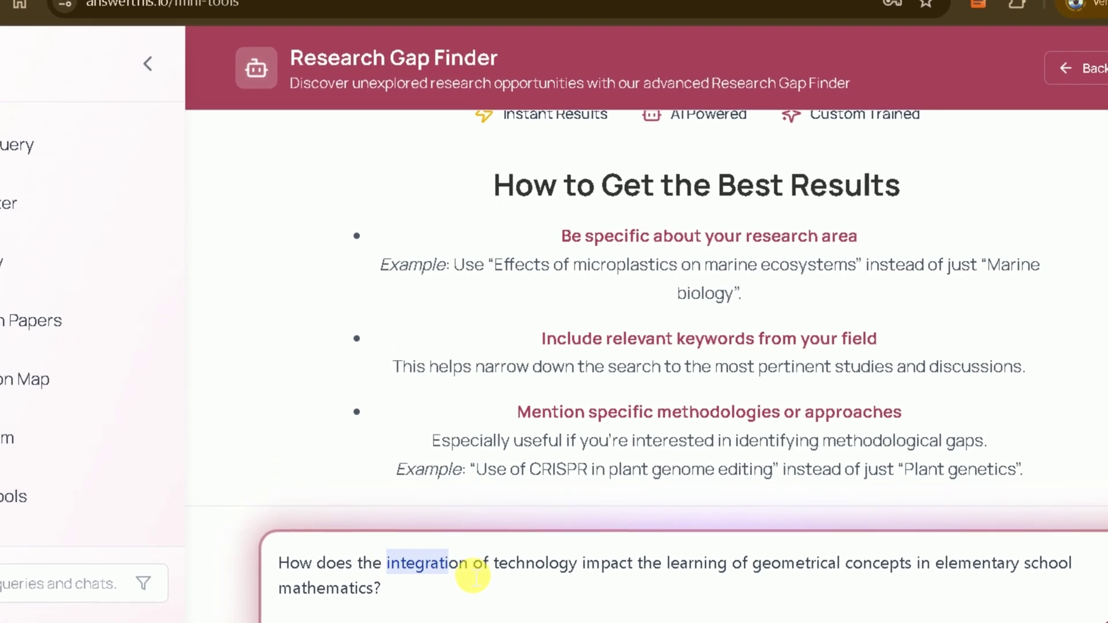
mouse_move(666, 560)
left_mouse_down()
mouse_move(923, 558)
mouse_move(990, 546)
left_mouse_up()
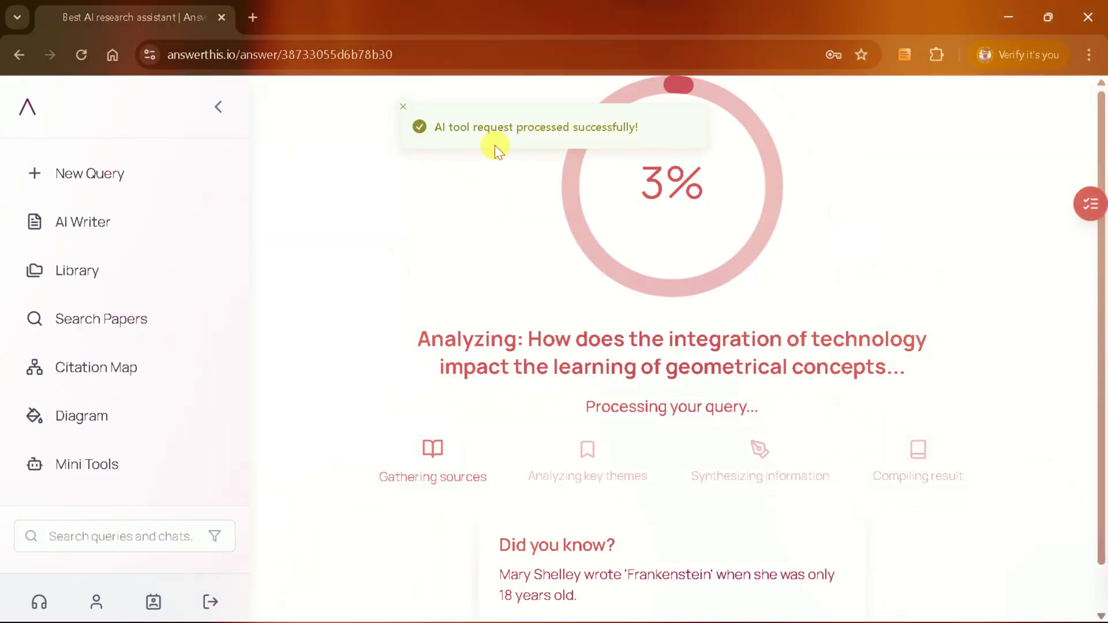
key("Return")
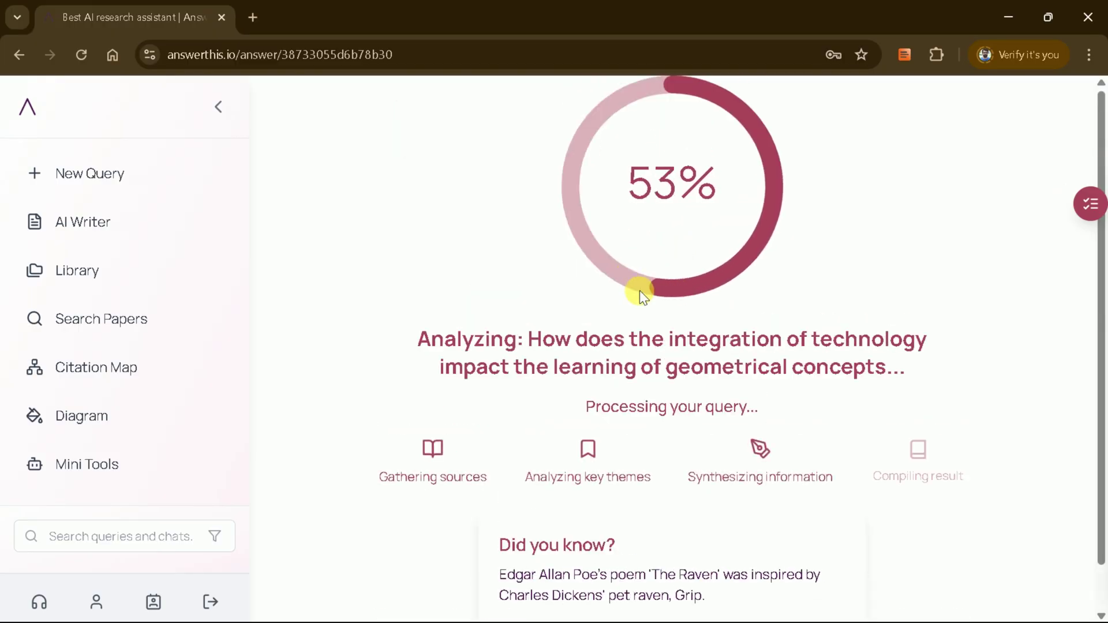
scroll(497, 420, "down", 3)
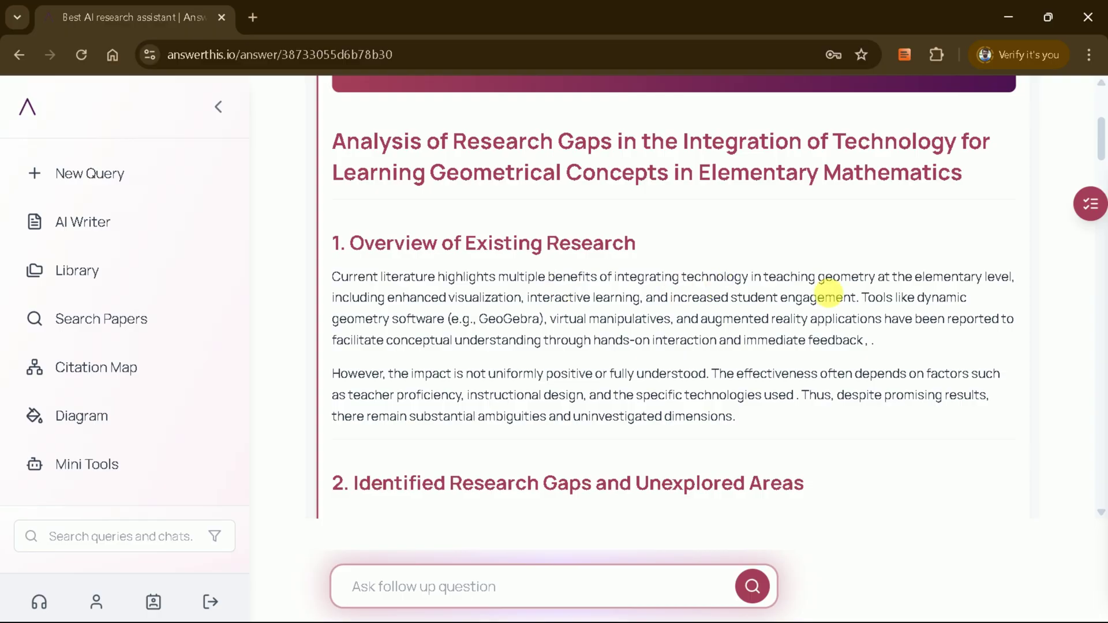
Highlight the GeoGebra example and the 2.1 Differential Impact on Diverse Learner Groups gap.
left_click_drag(966, 298, 541, 330)
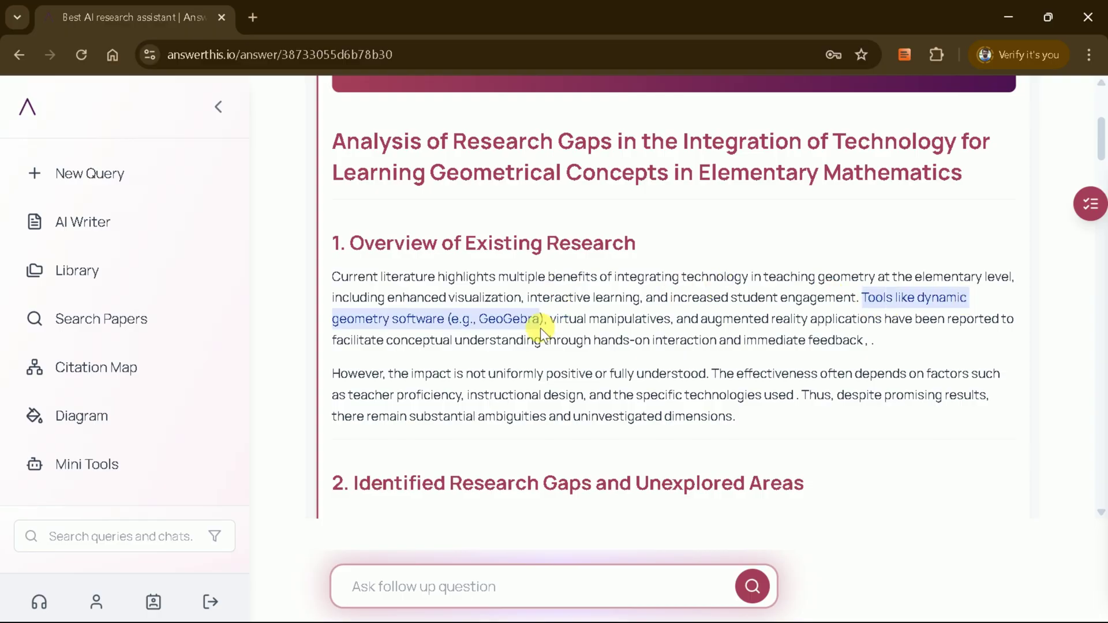
scroll(392, 206, "down", 5)
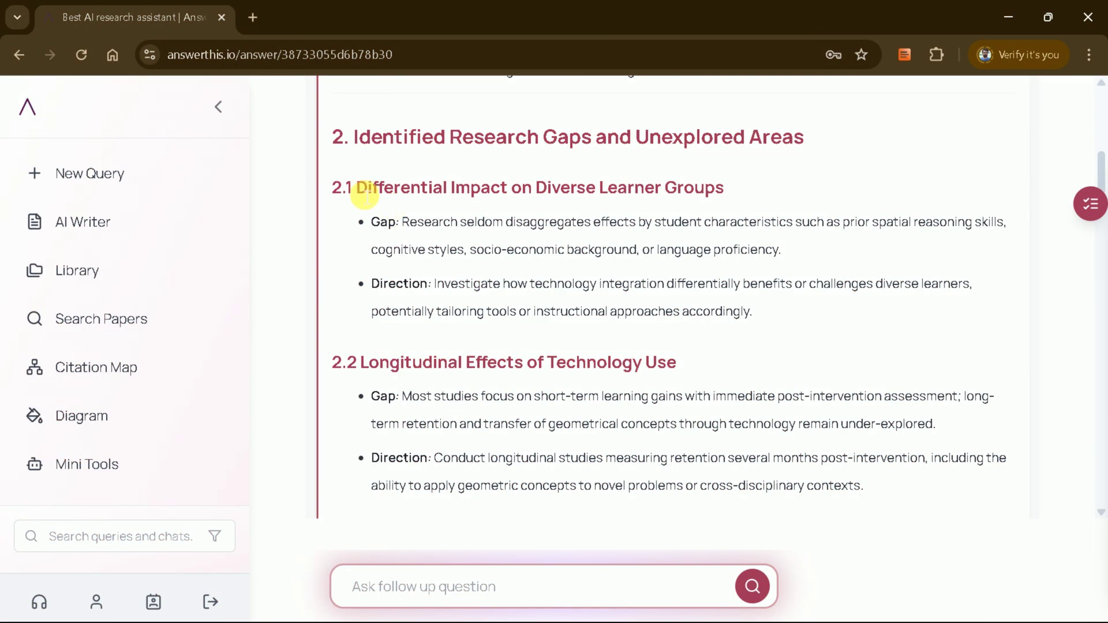
left_click_drag(526, 190, 747, 193)
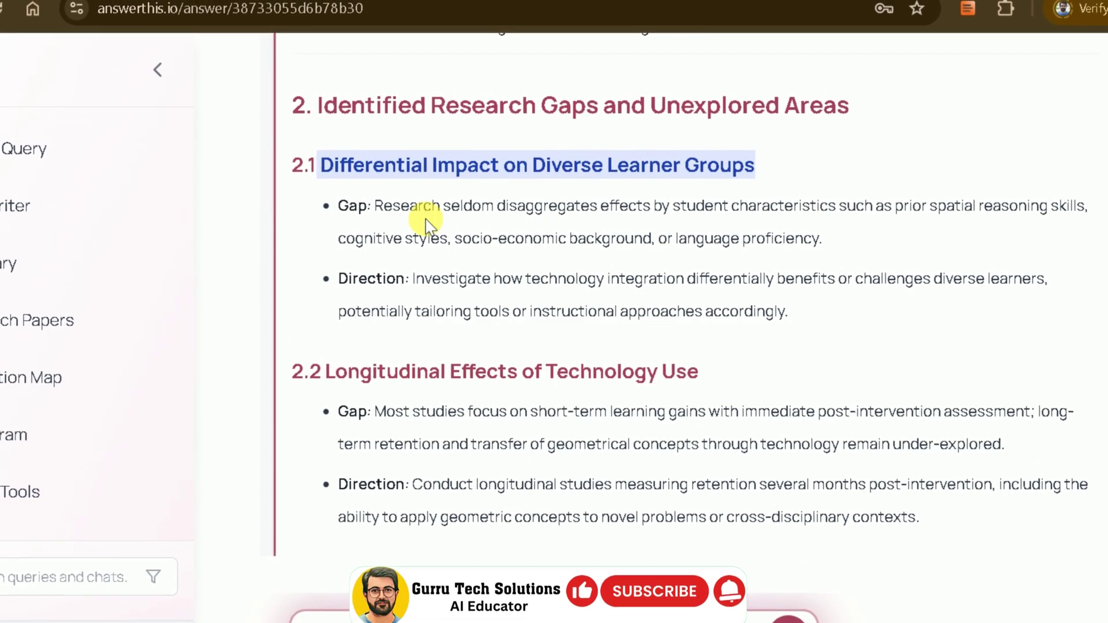
left_click(351, 219)
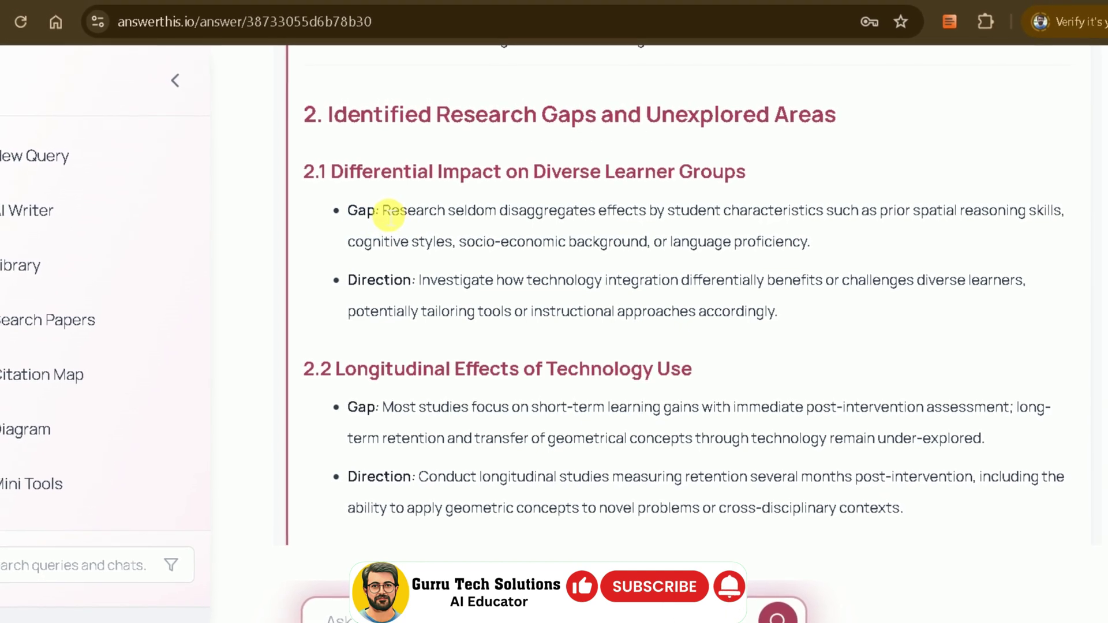
left_click_drag(383, 211, 1039, 209)
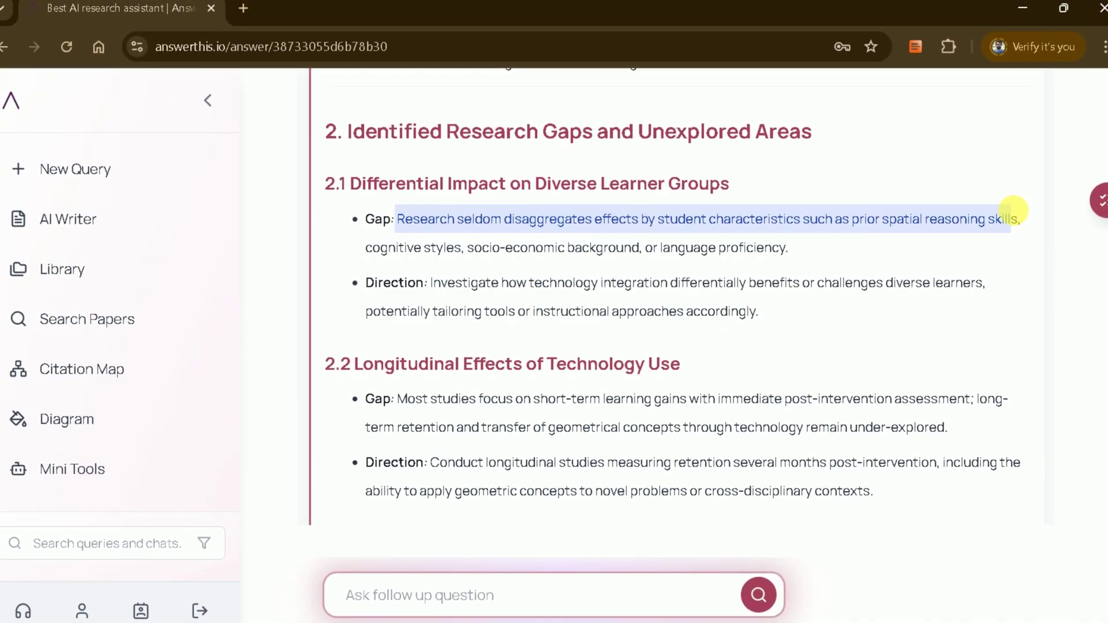
mouse_move(1021, 209)
left_mouse_down()
mouse_move(952, 240)
mouse_move(770, 250)
left_mouse_up()
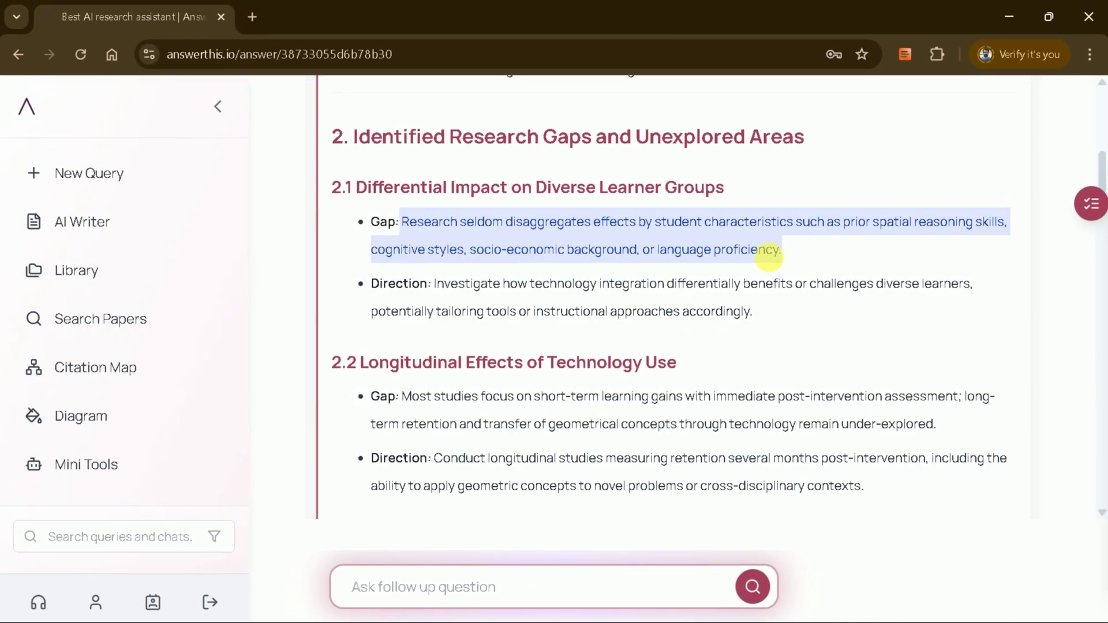
left_click_drag(435, 282, 725, 292)
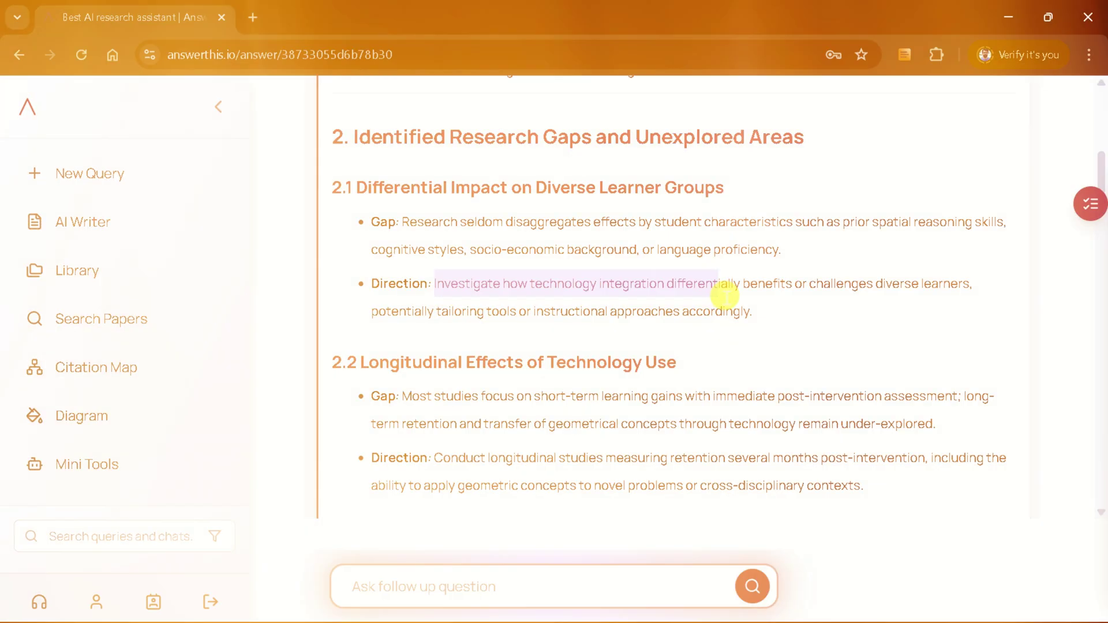
Highlight the 2.2 Longitudinal Effects and 2.3 Teacher Role and Professional Development gaps.
scroll(725, 292, "down", 3)
left_click_drag(361, 189, 671, 196)
left_click(681, 198)
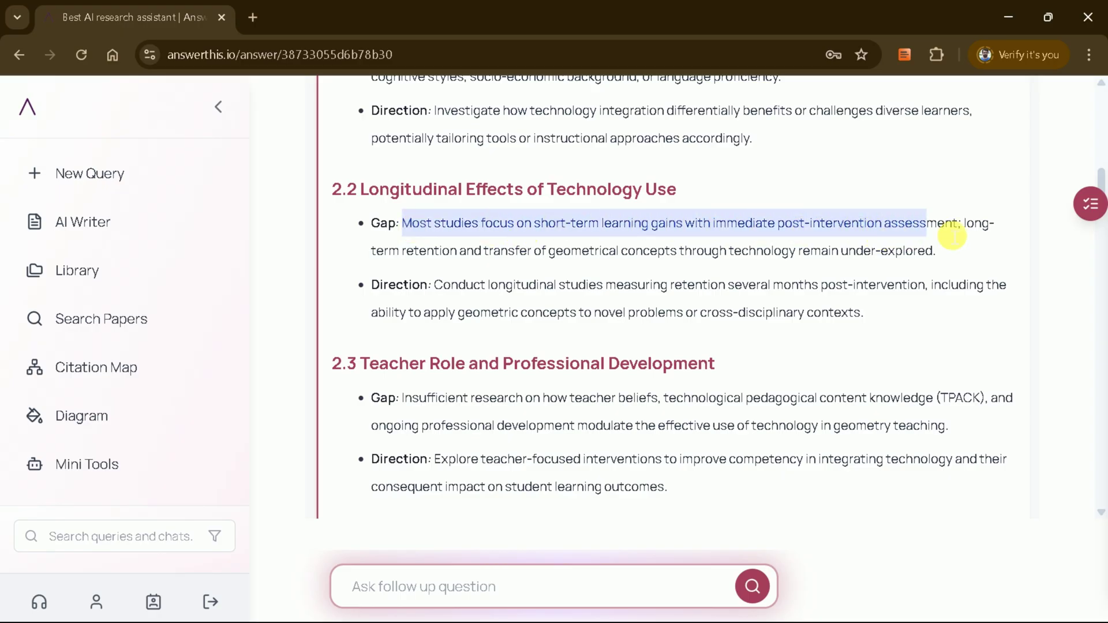
left_click_drag(964, 222, 545, 250)
scroll(462, 248, "down", 5)
left_click_drag(360, 104, 446, 110)
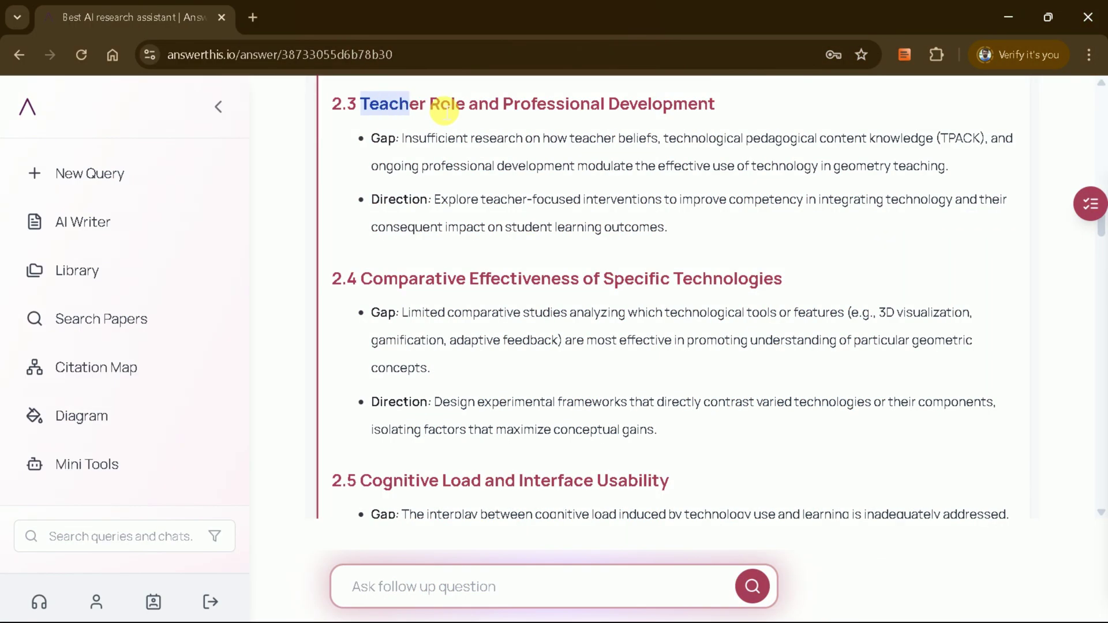
left_click_drag(552, 105, 764, 104)
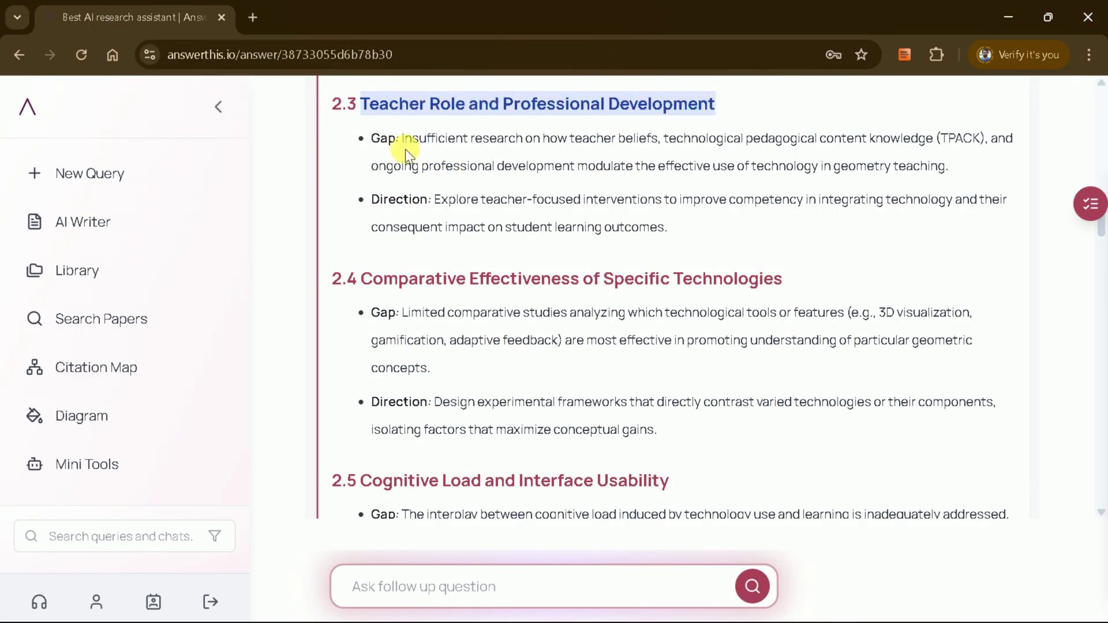
left_click_drag(404, 140, 479, 153)
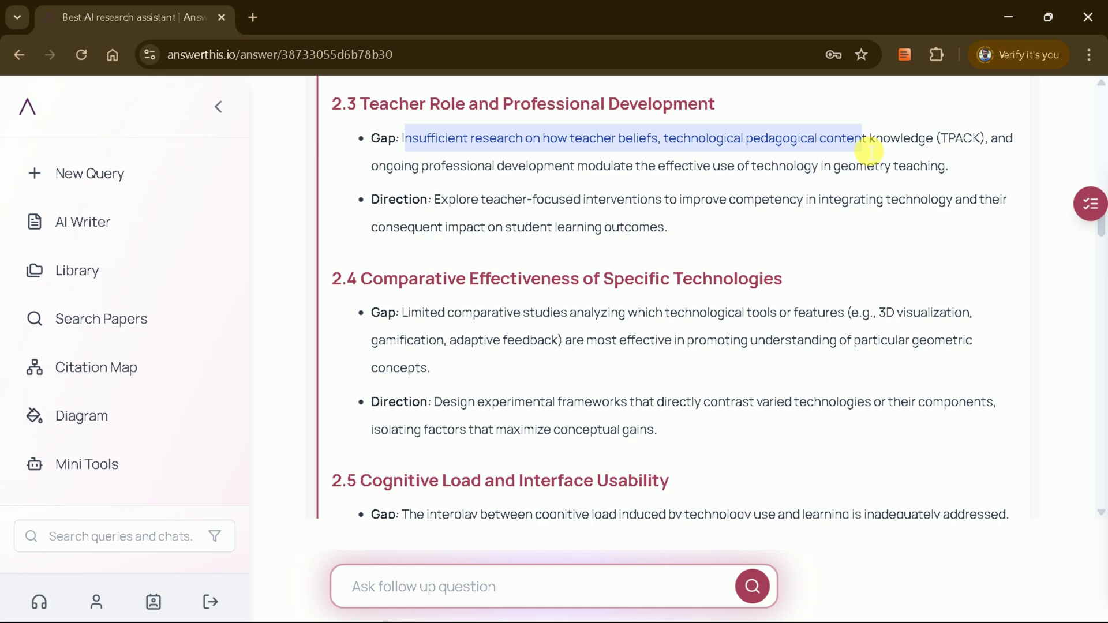
Read down to the Concrete vs. Abstract Learning Balance gap and the summary table.
scroll(522, 277, "down", 2)
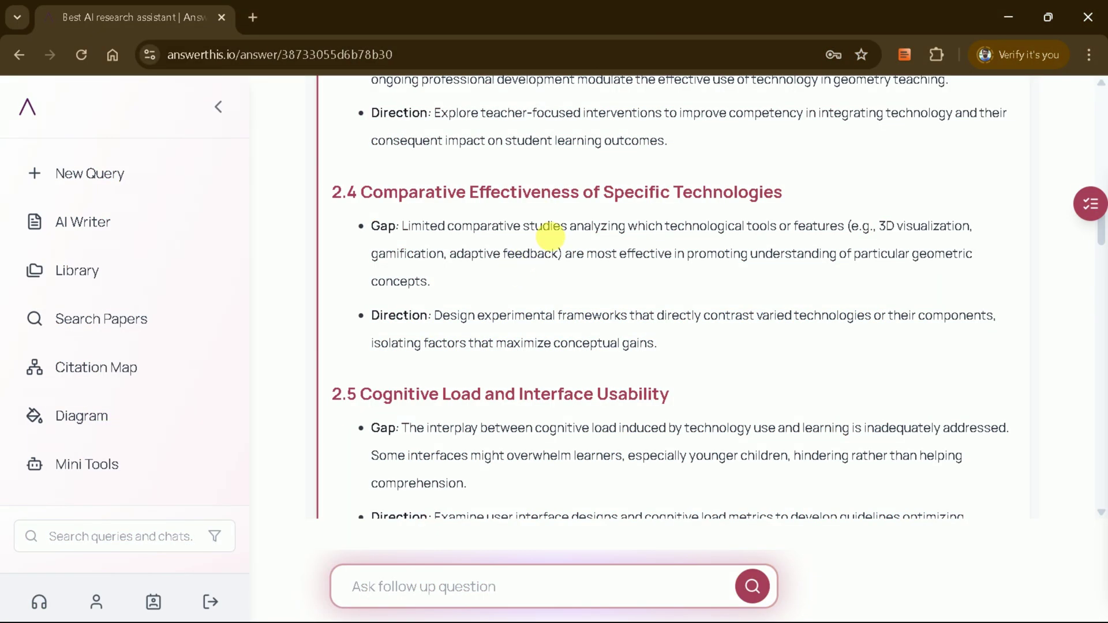
scroll(551, 237, "down", 2)
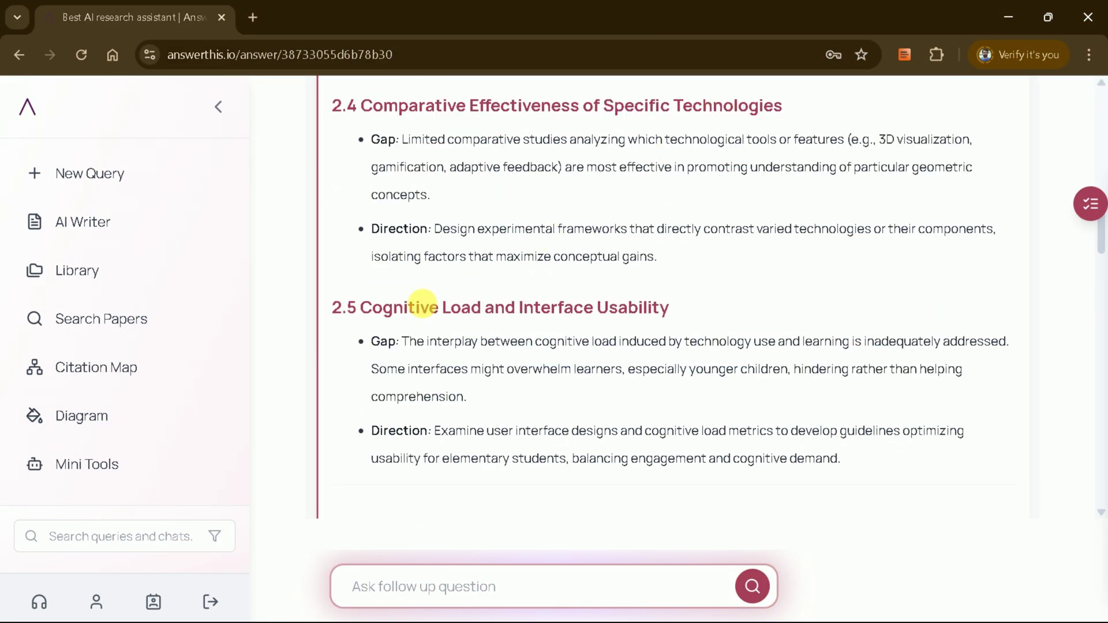
scroll(564, 315, "down", 4)
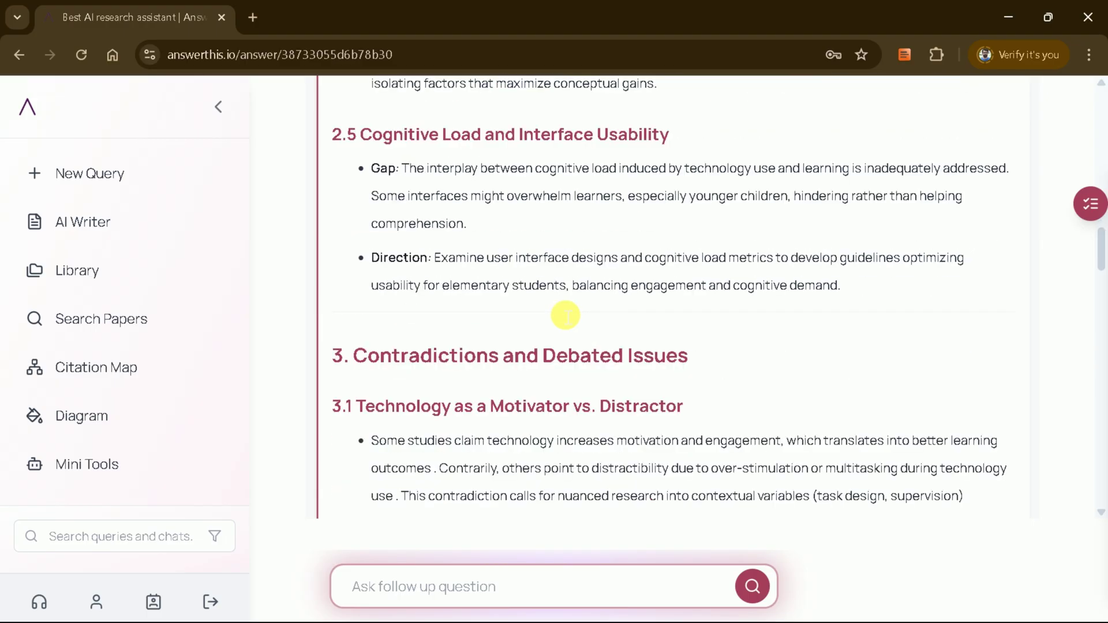
scroll(559, 308, "down", 4)
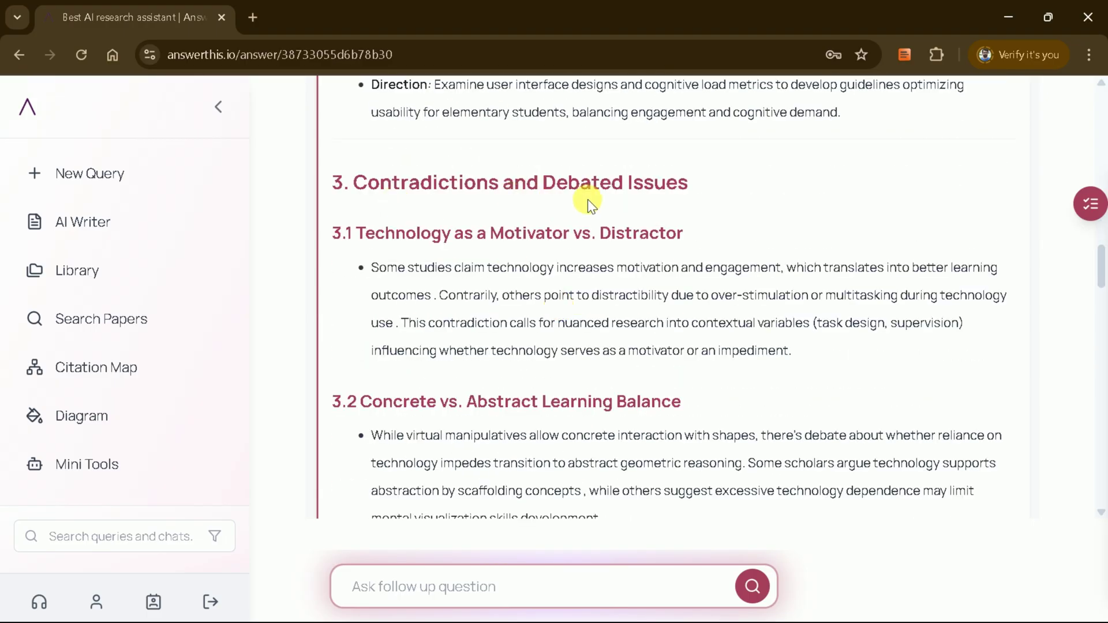
scroll(462, 292, "down", 3)
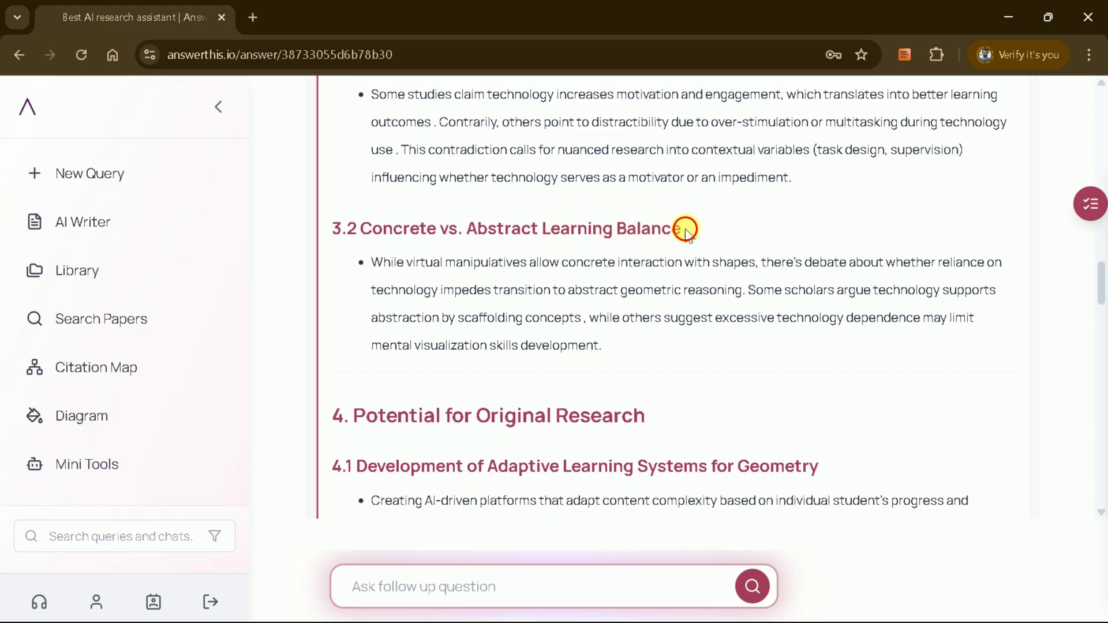
left_click_drag(685, 230, 374, 241)
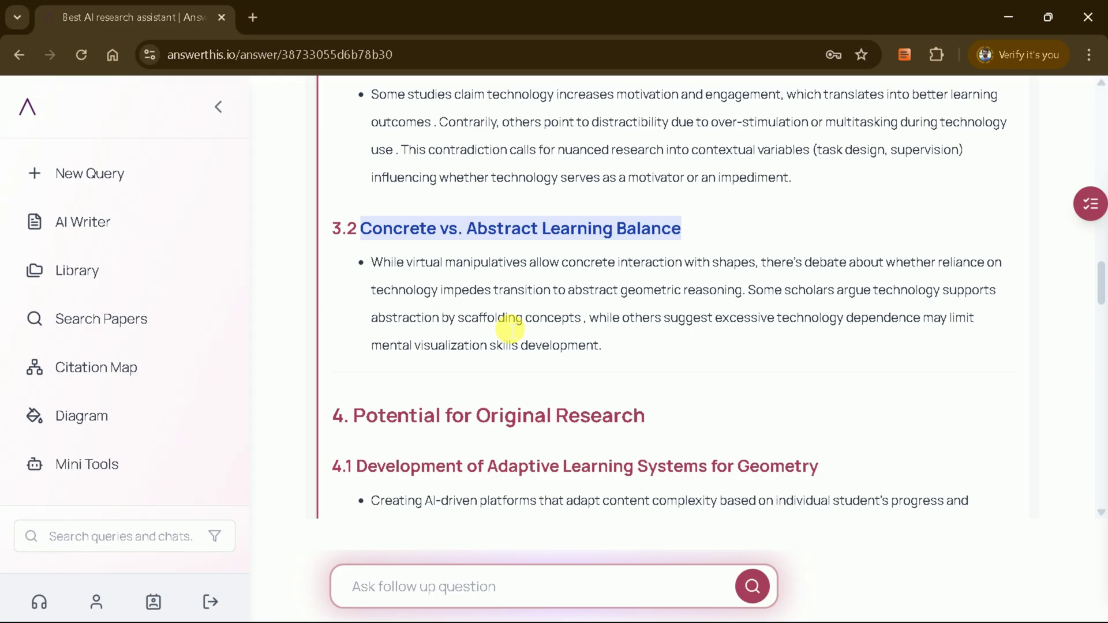
scroll(509, 329, "down", 3)
scroll(516, 329, "down", 3)
scroll(517, 329, "down", 2)
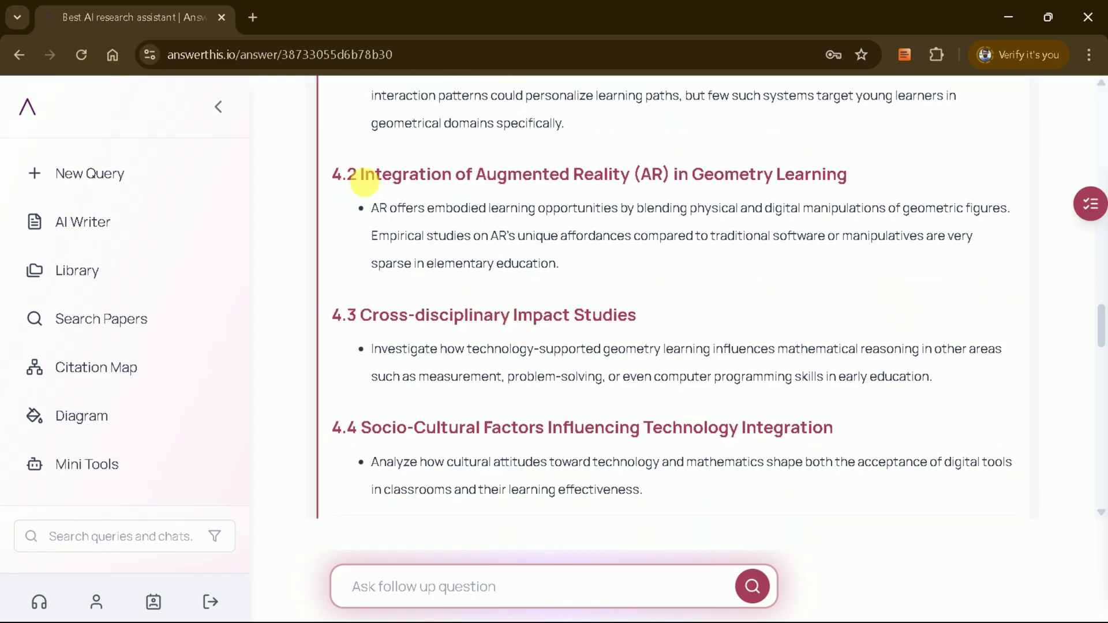
scroll(569, 255, "down", 2)
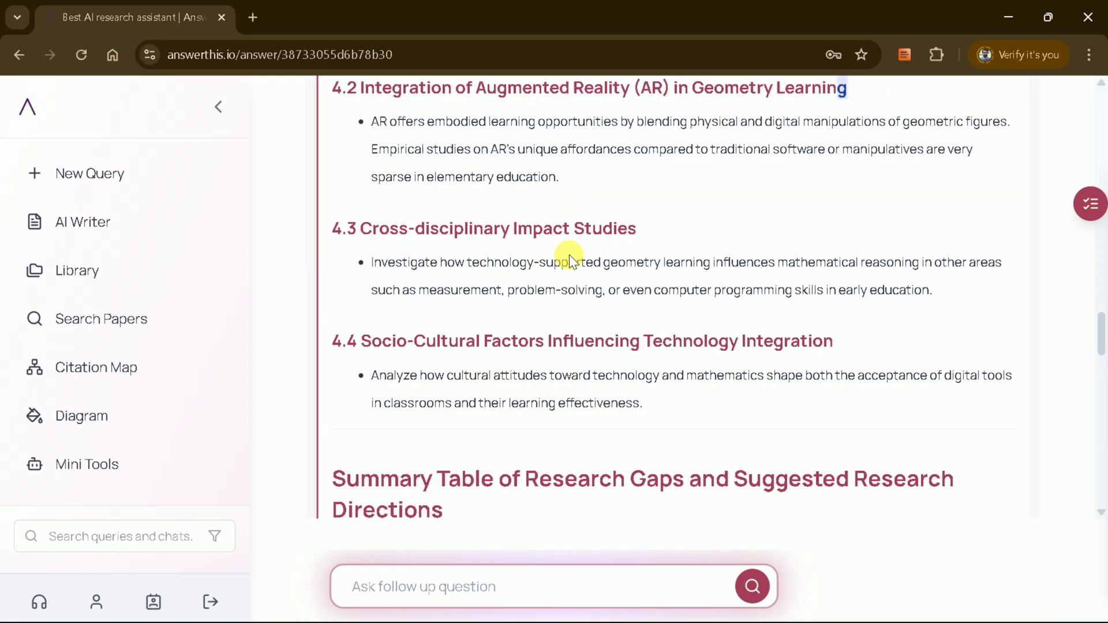
scroll(569, 254, "down", 3)
scroll(569, 254, "down", 2)
scroll(569, 254, "down", 1)
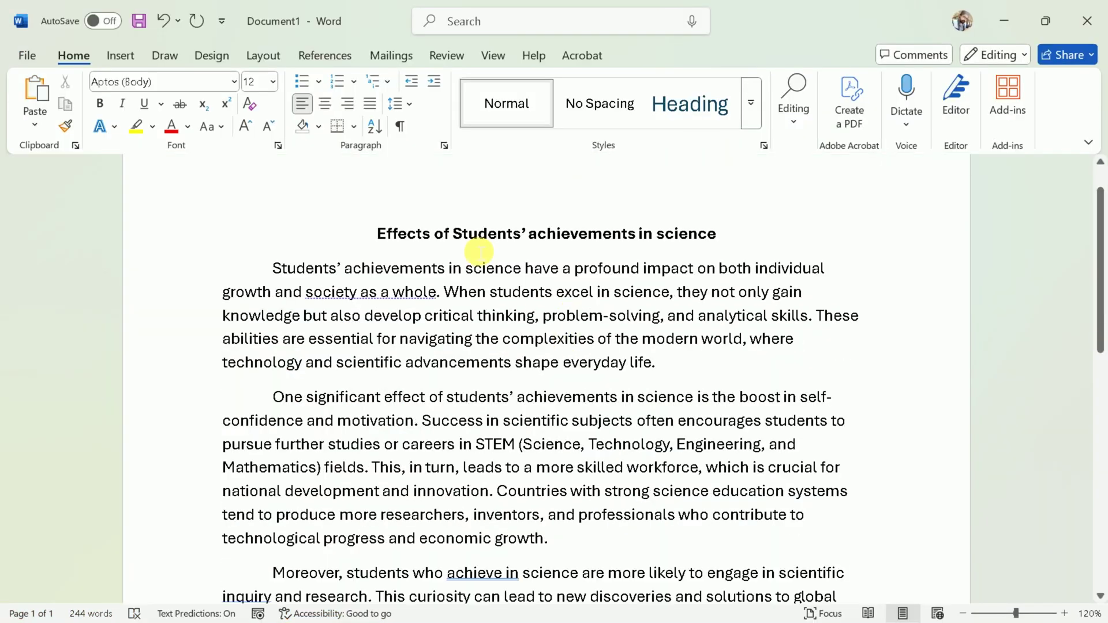
In Word, select the entire essay on students' achievements in science for copying.
left_click_drag(378, 235, 716, 240)
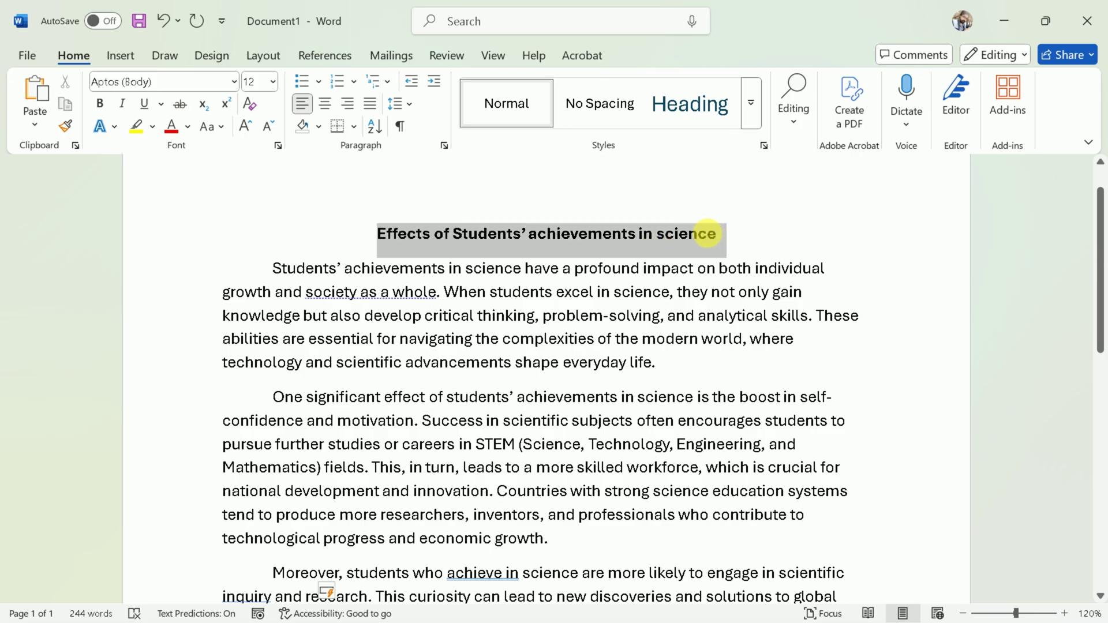
left_click(694, 314)
scroll(695, 314, "down", 2)
scroll(695, 314, "down", 2)
scroll(577, 306, "up", 6)
key("ctrl+a")
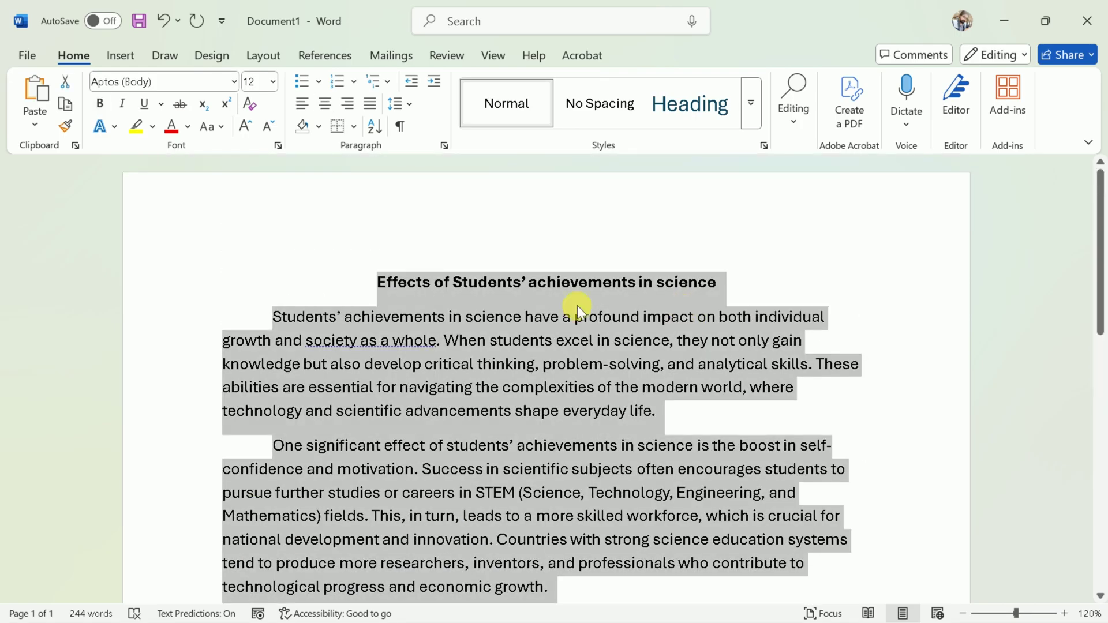
right_click(573, 307)
Copy the essay and paste it as the original text in the AI Paraphraser.
left_click(613, 371)
key("alt+Tab")
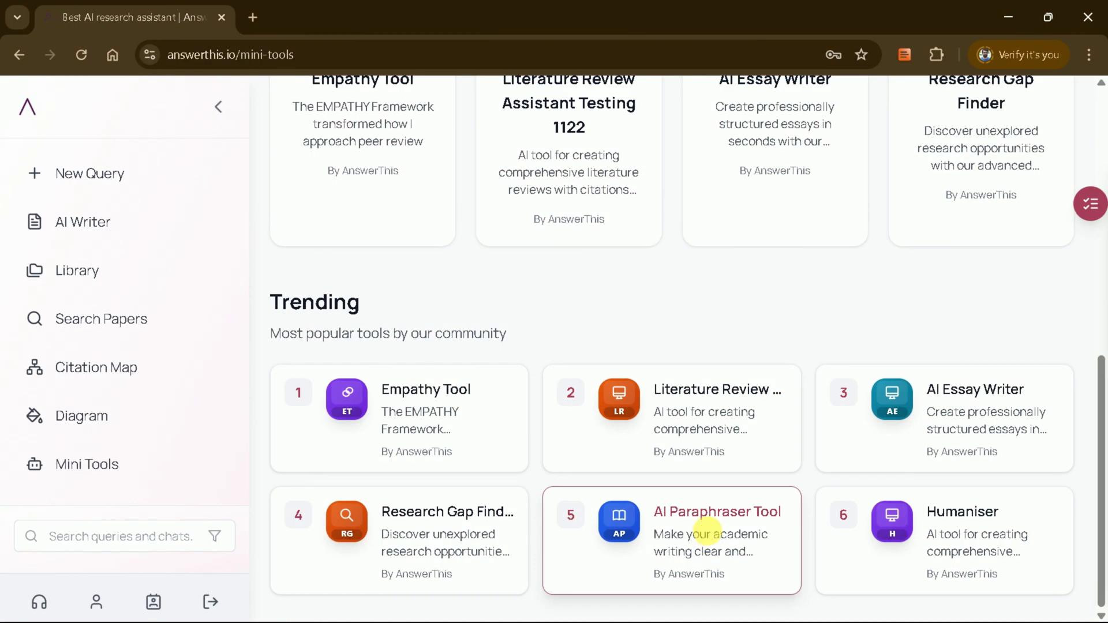
left_click(708, 531)
right_click(357, 327)
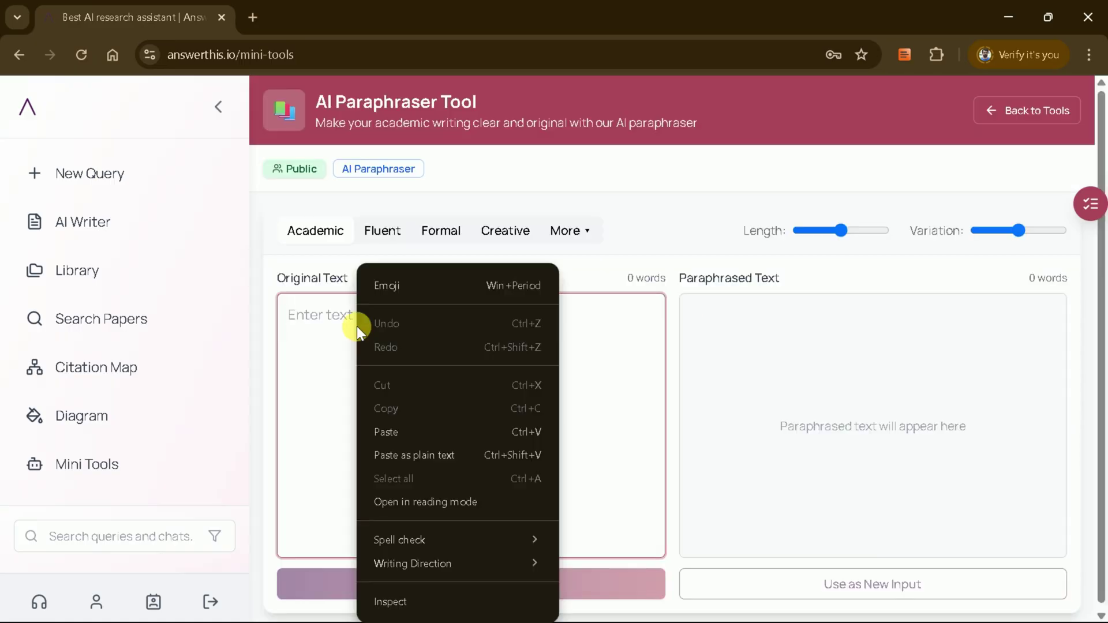
left_click(396, 432)
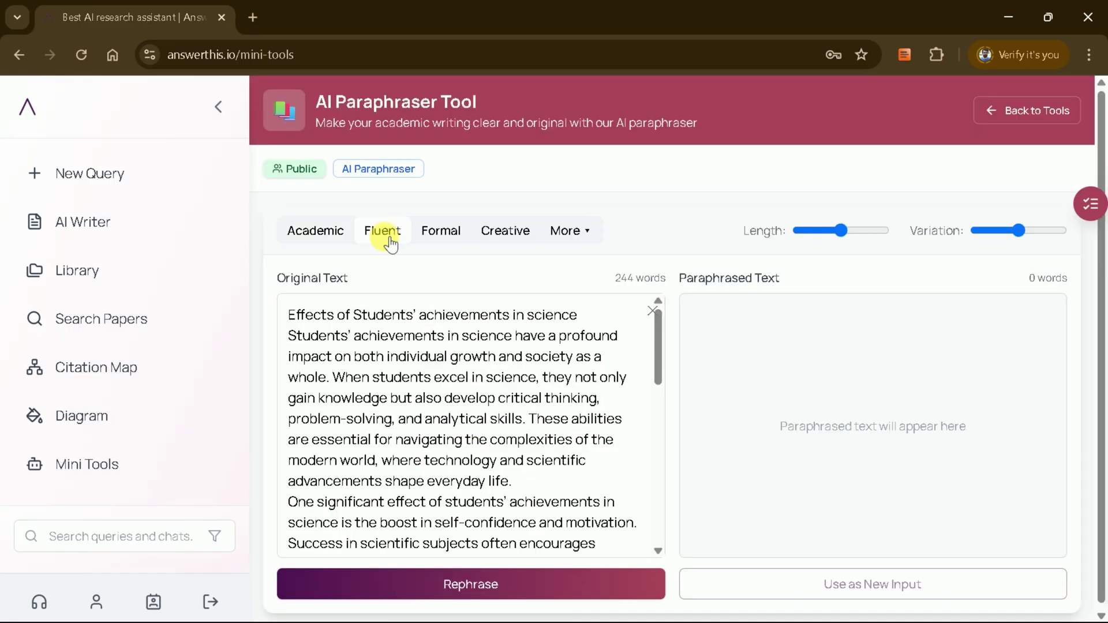
Try the Fluent and Creative styles, then settle on the Academic paraphrasing style.
left_click(386, 234)
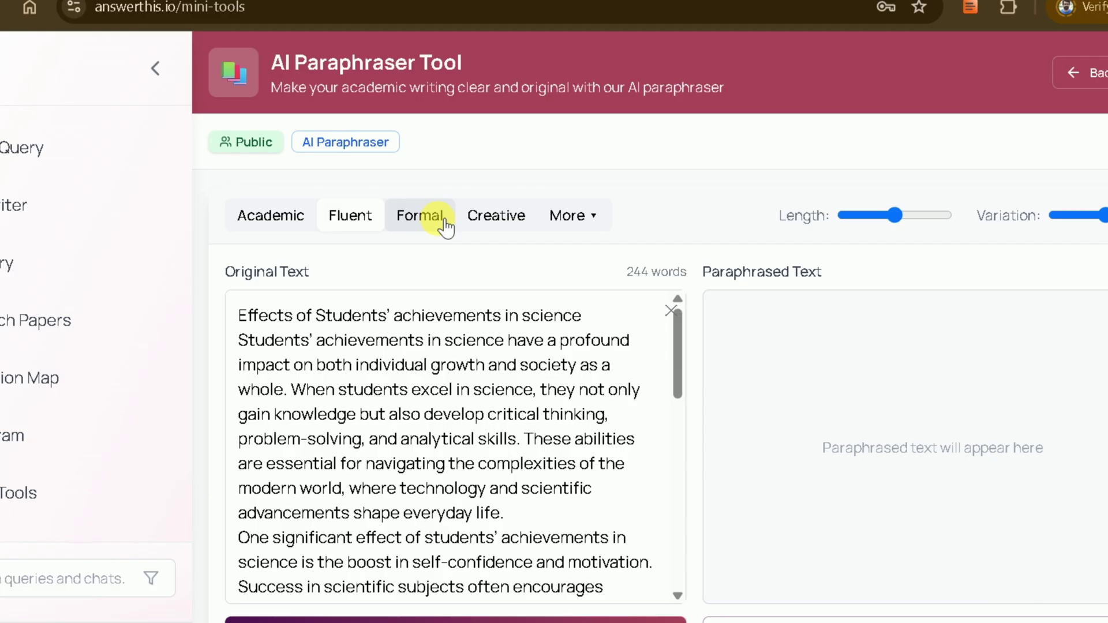
left_click(497, 216)
left_click(568, 216)
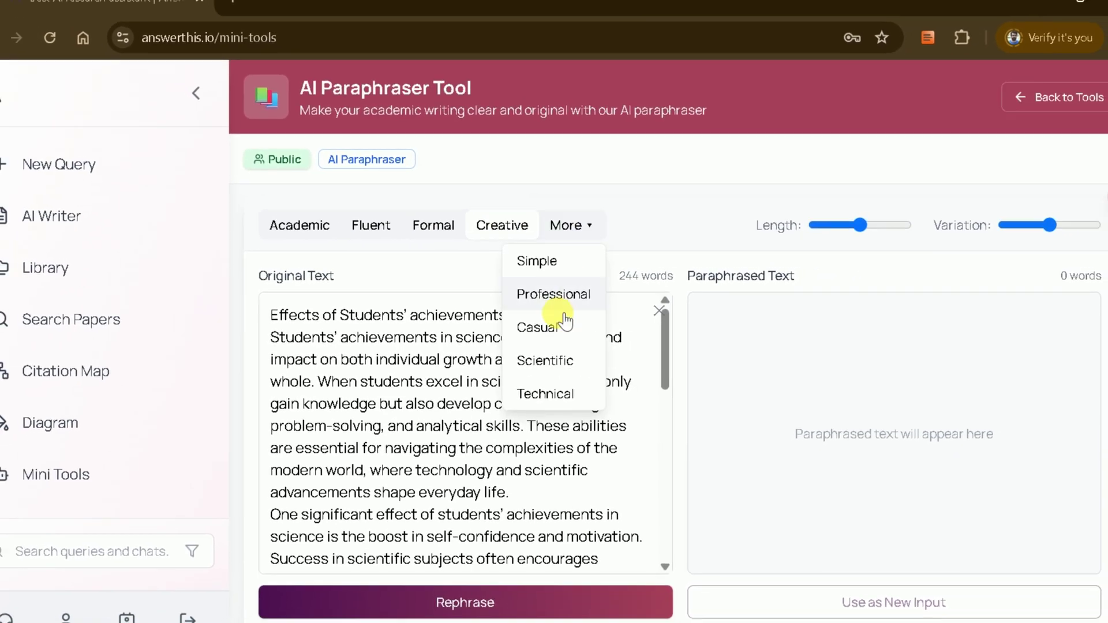
left_click(318, 234)
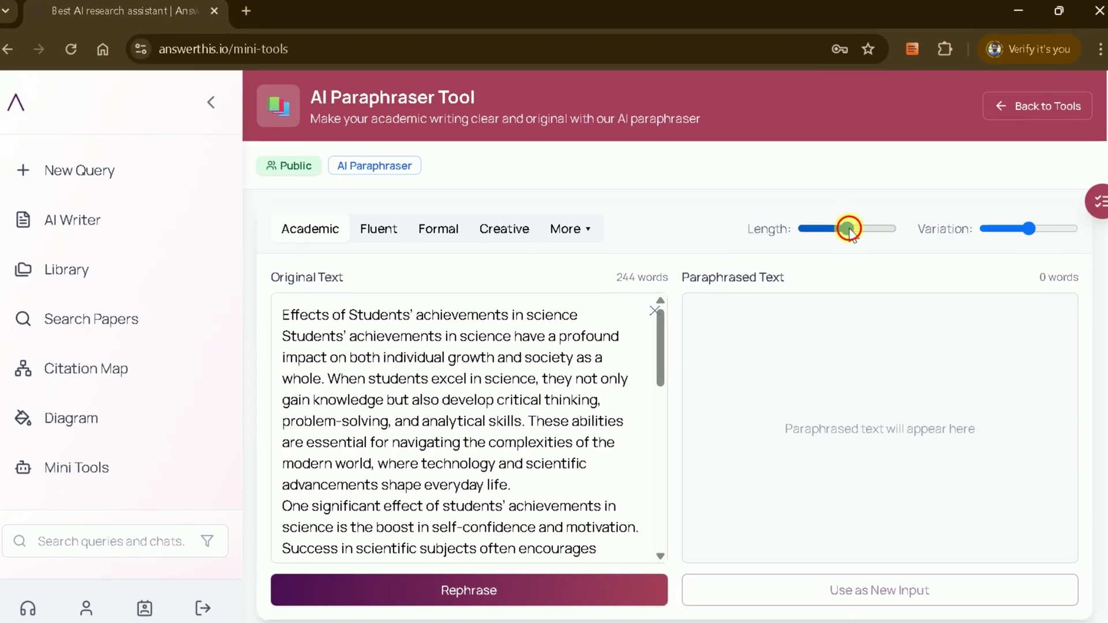
Shorten the paraphrase length to about a third and raise variation to maximum.
mouse_move(841, 230)
left_mouse_down()
mouse_move(814, 240)
mouse_move(848, 231)
left_mouse_up()
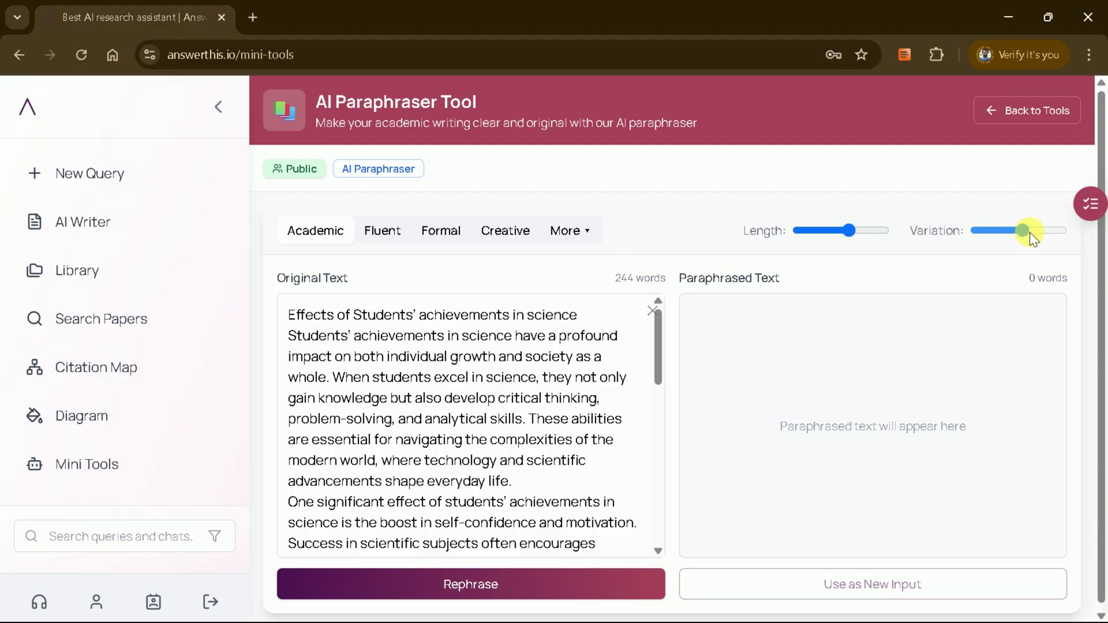
left_click_drag(1030, 232, 1062, 239)
left_click(973, 237)
scroll(502, 428, "down", 5)
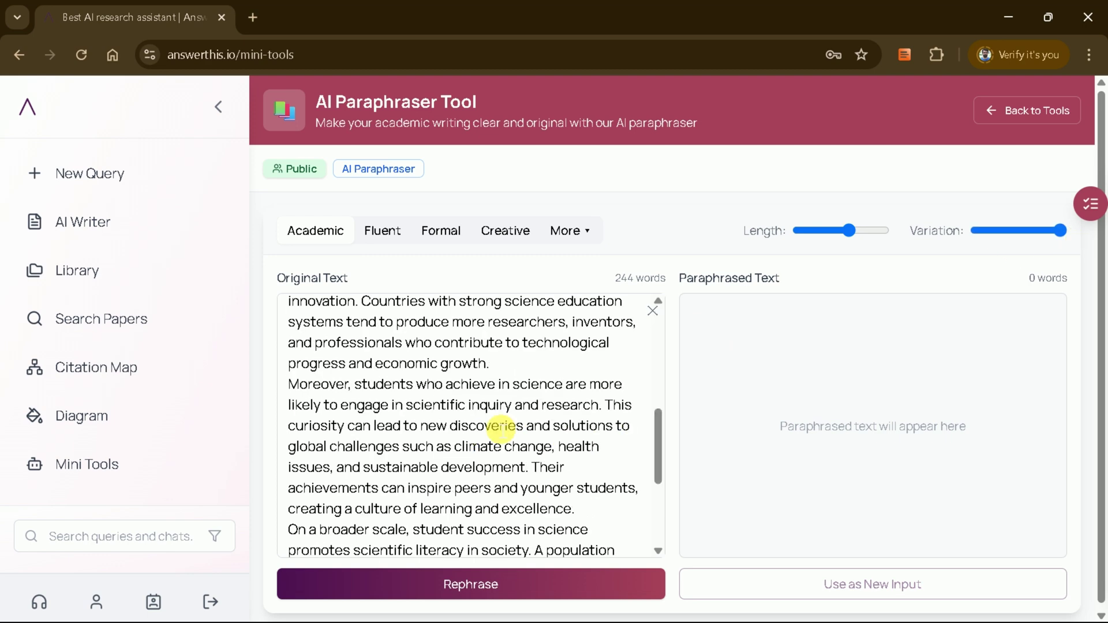
scroll(502, 428, "down", 1)
scroll(502, 429, "up", 10)
Run the paraphrase and scroll through the 267-word academic result.
left_click(577, 584)
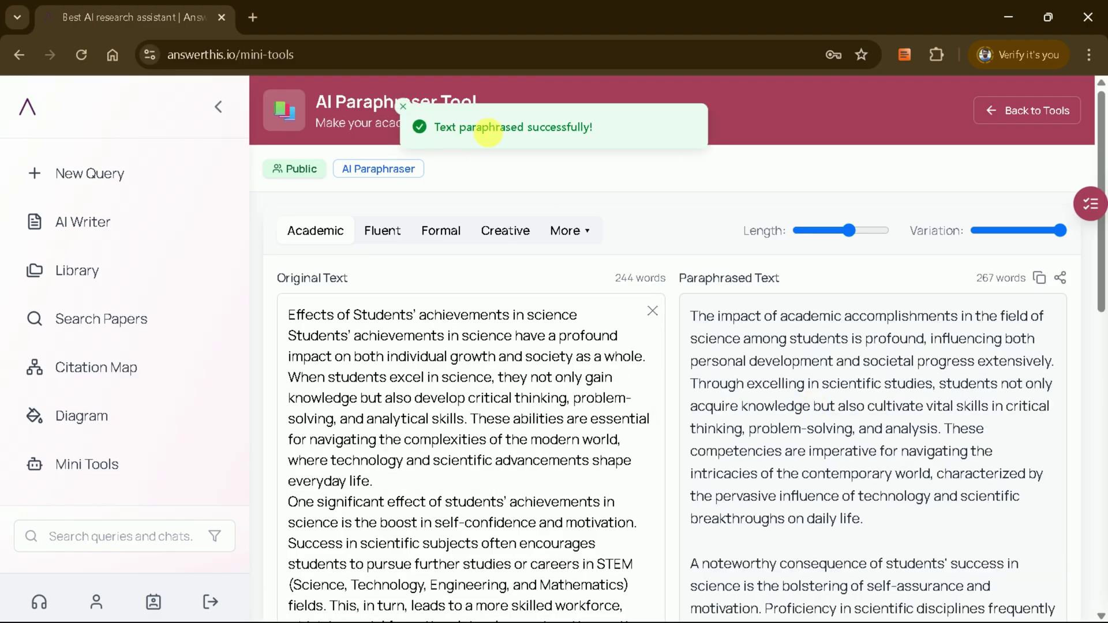
scroll(933, 393, "down", 3)
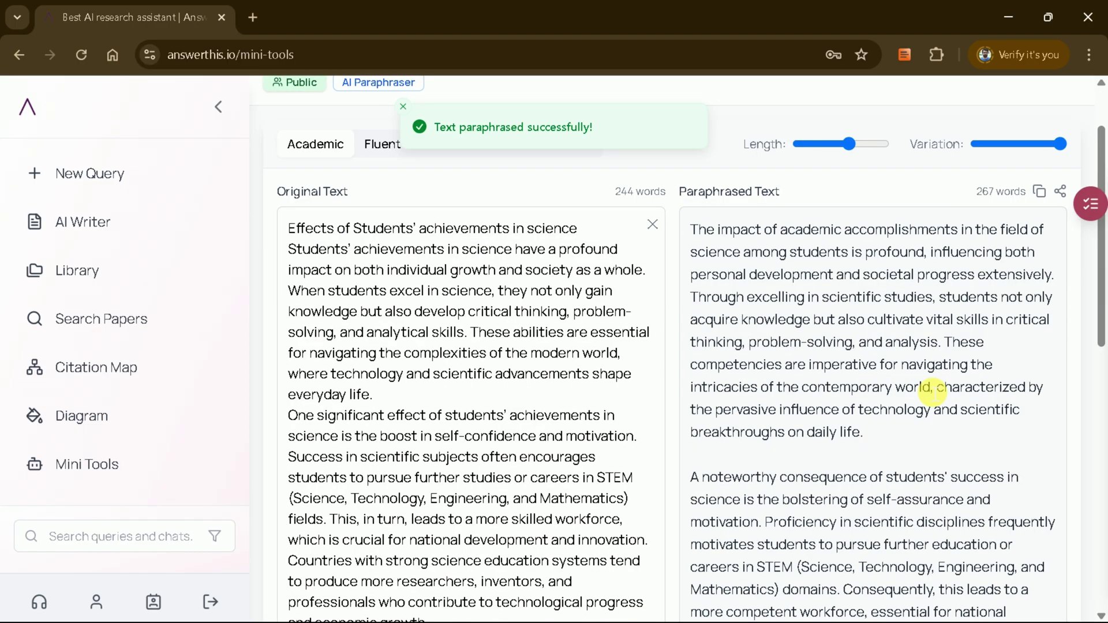
scroll(891, 363, "down", 2)
scroll(891, 362, "down", 2)
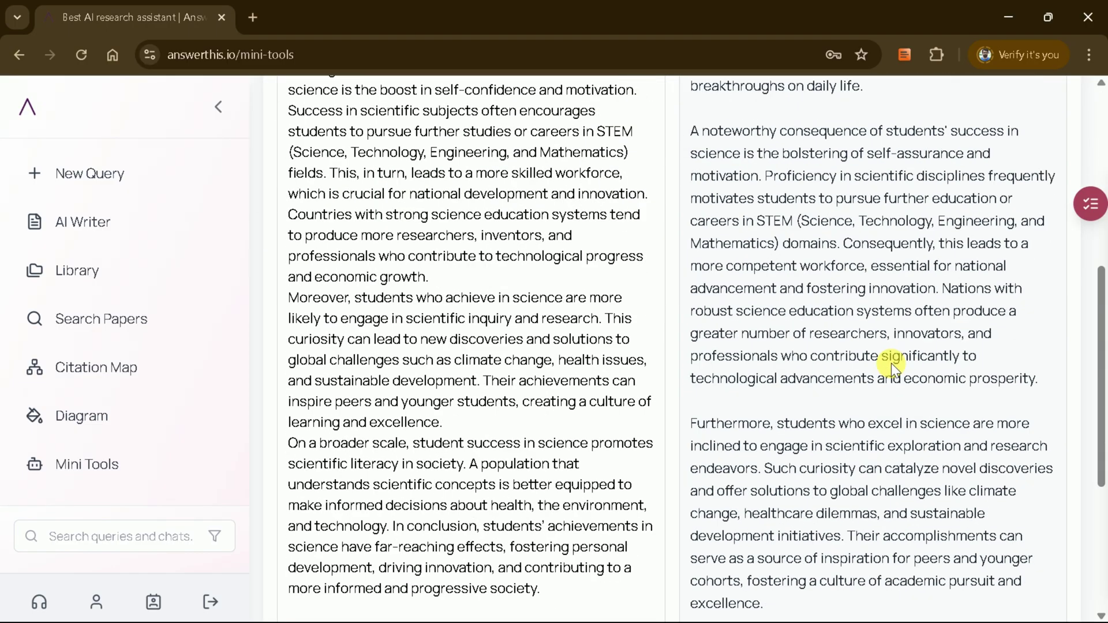
scroll(891, 363, "down", 1)
scroll(891, 362, "down", 3)
scroll(891, 363, "down", 2)
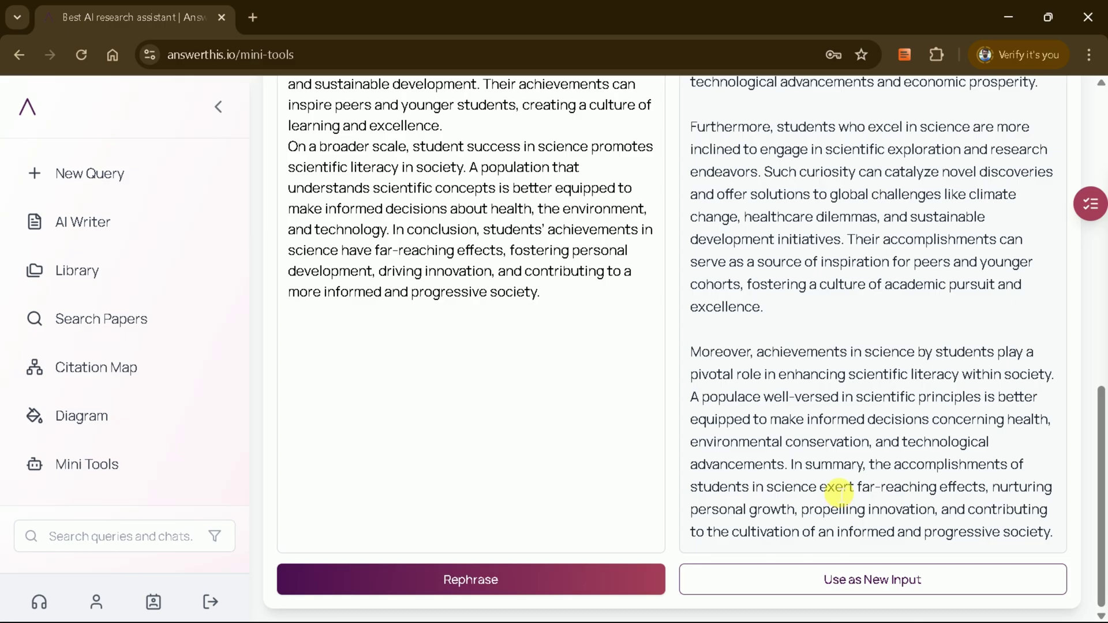
Compare the openings of the original and paraphrased texts side by side.
scroll(840, 490, "up", 2)
scroll(839, 490, "up", 7)
scroll(772, 456, "up", 4)
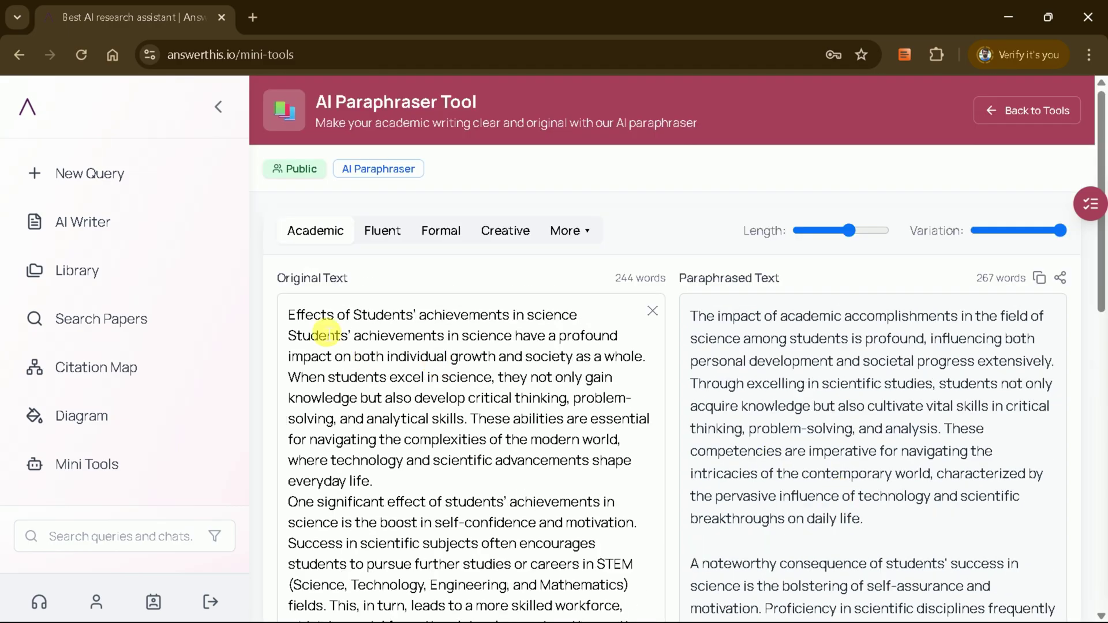
mouse_move(303, 319)
left_mouse_down()
mouse_move(544, 326)
mouse_move(629, 343)
left_mouse_up()
left_click_drag(695, 320, 1046, 327)
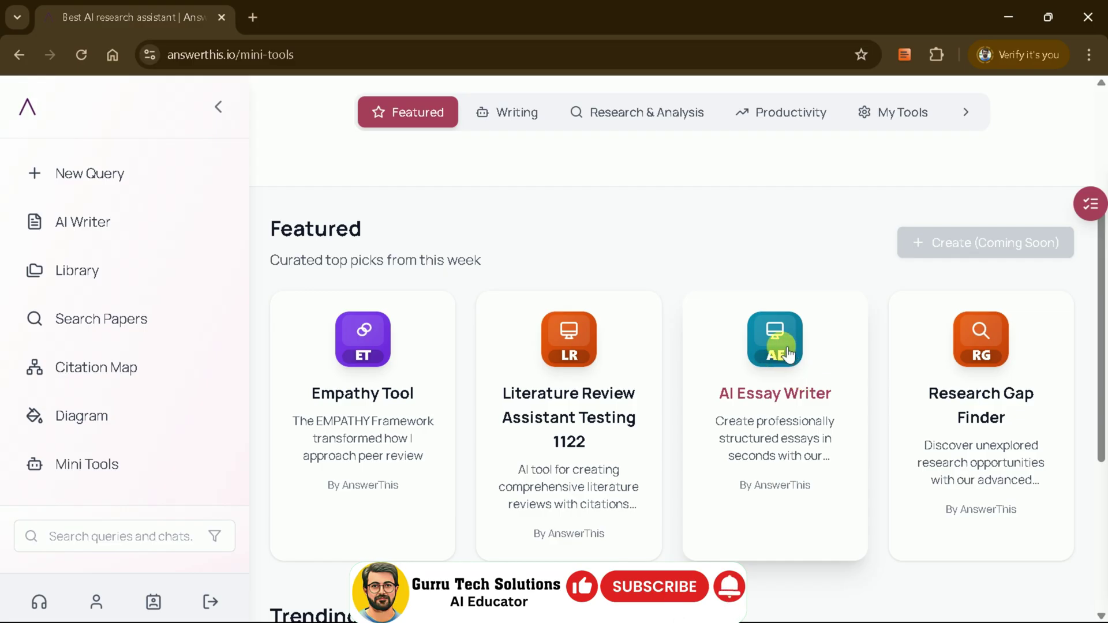
In the AI Essay Writer, enter a college-level APA prompt on AI-powered personalized learning platforms.
left_click(779, 345)
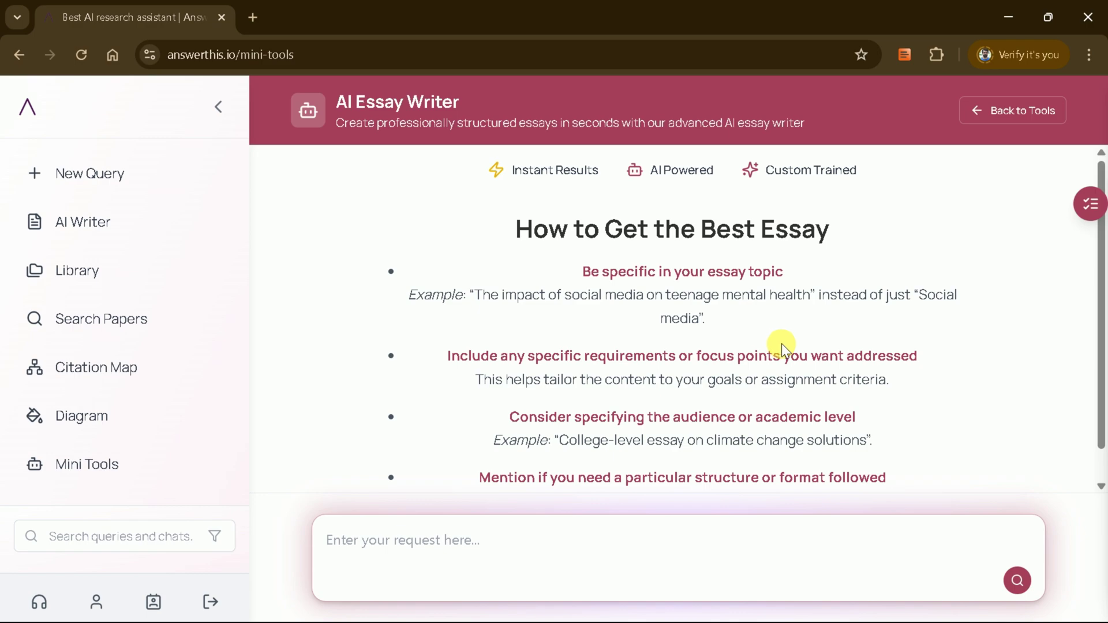
left_click(403, 552)
type("Analyze the impact of artificial intelligence (AI)-powered personalized learning platforms on the academic performance and motivation of high school students. In your essay, discuss both the potential benefits and challenges these technologies present for diverse learners. Use recent research and real-world examples to support your arguments. This essay should be written at a college level and follow the APA format, with a clear introduction, body paragraphs addressing specific points, and a conclusion summarizing your findings.”")
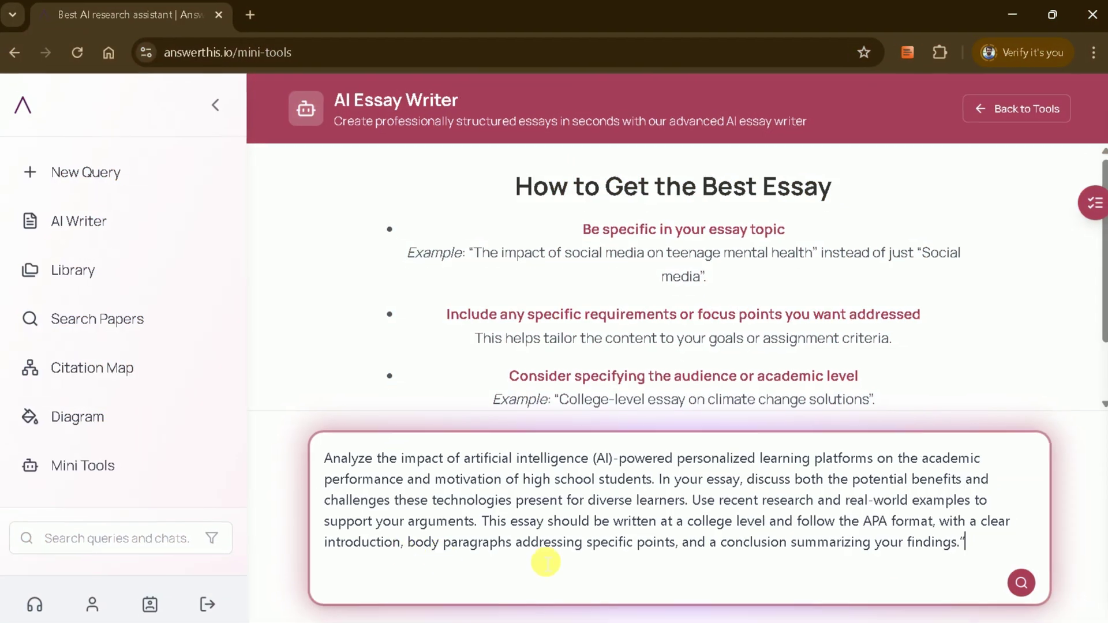
left_click_drag(281, 486, 812, 502)
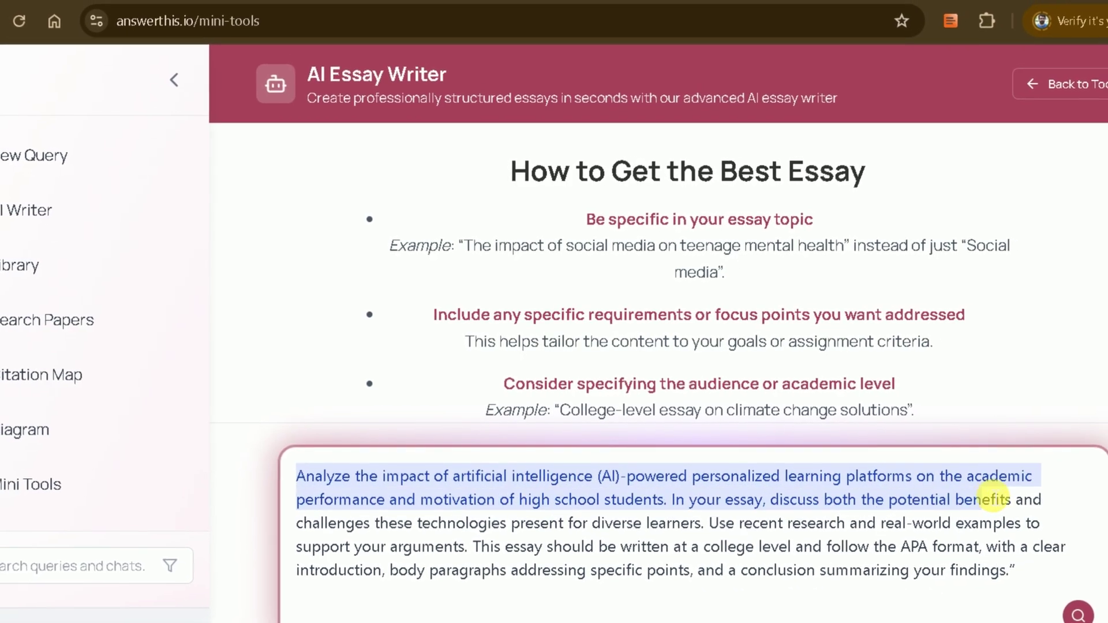
mouse_move(804, 495)
left_mouse_down()
mouse_move(1029, 483)
mouse_move(668, 496)
mouse_move(1002, 496)
mouse_move(692, 510)
left_mouse_up()
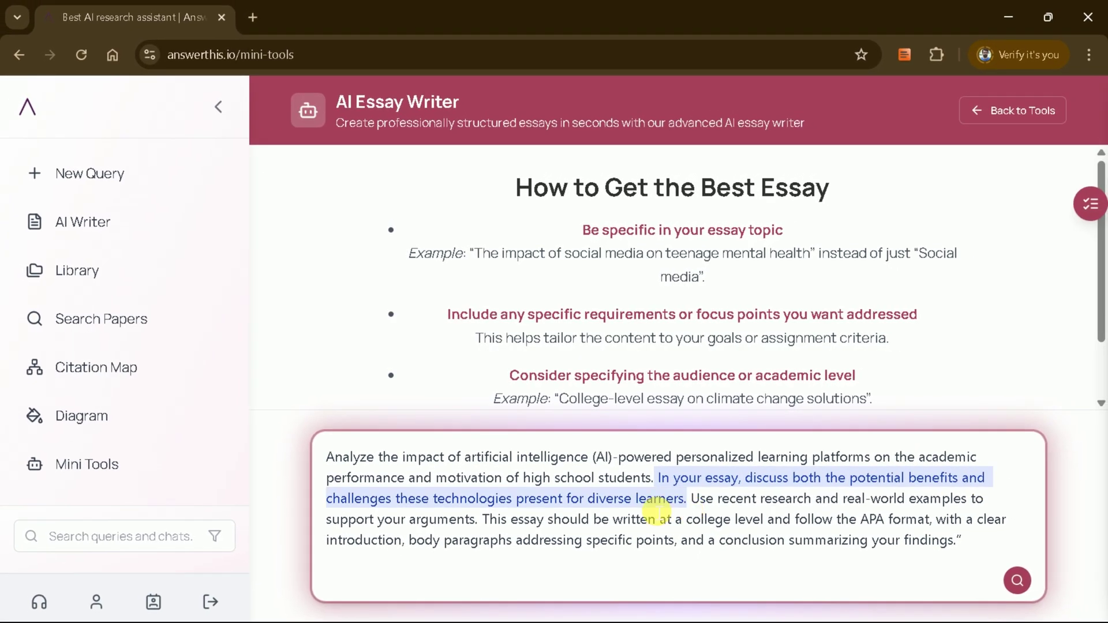
left_click(536, 521)
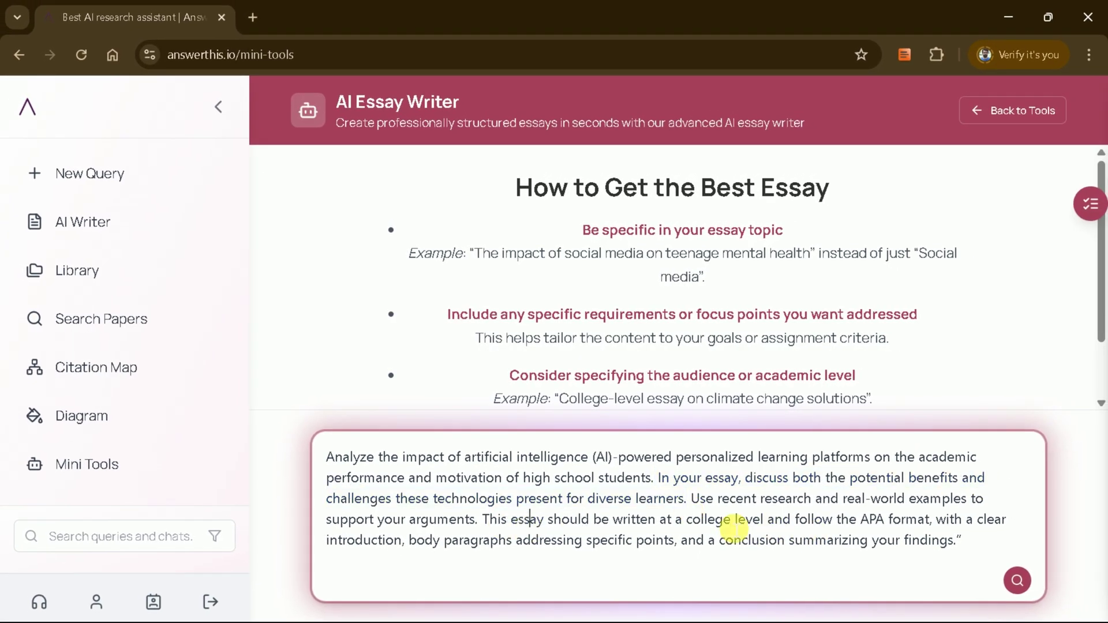
left_click_drag(734, 522, 917, 521)
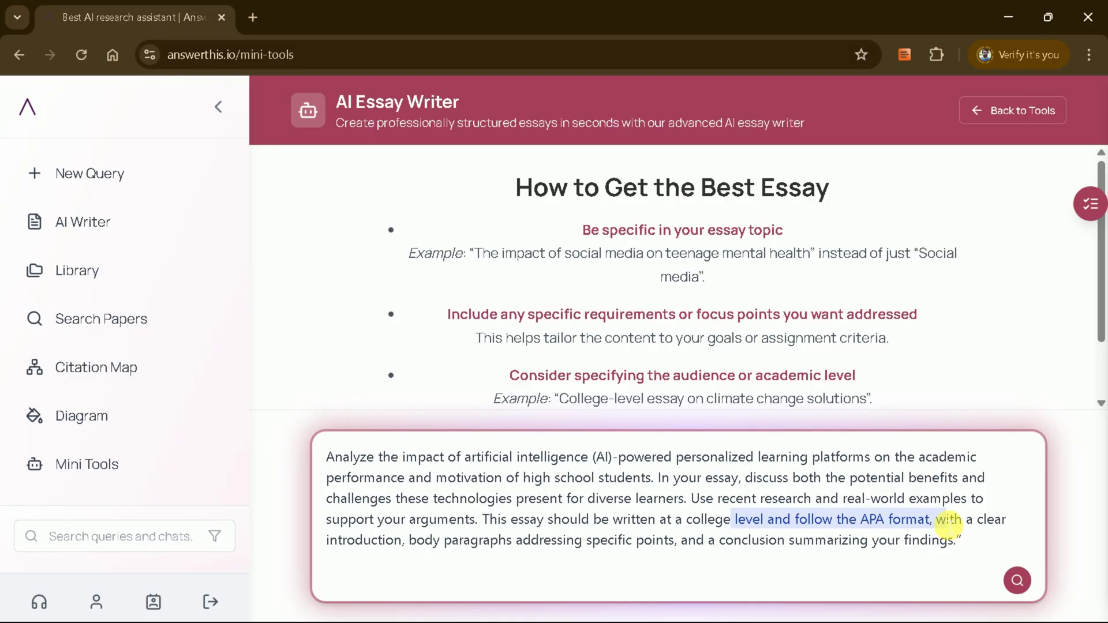
Submit the essay request and highlight the generated essay's title.
left_click(1017, 581)
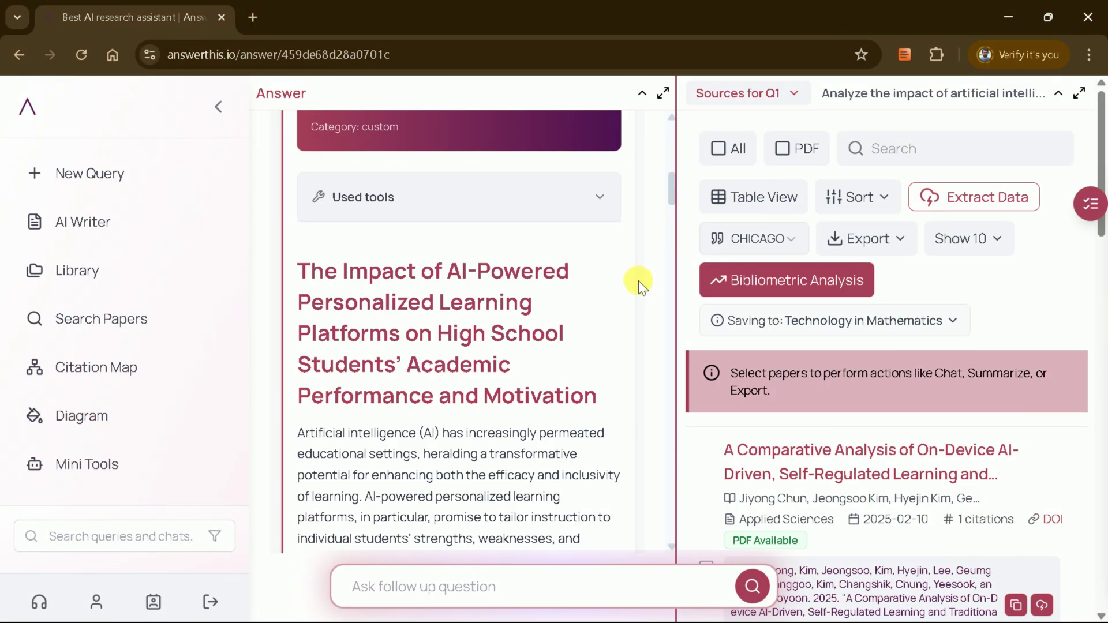
scroll(638, 280, "down", 1)
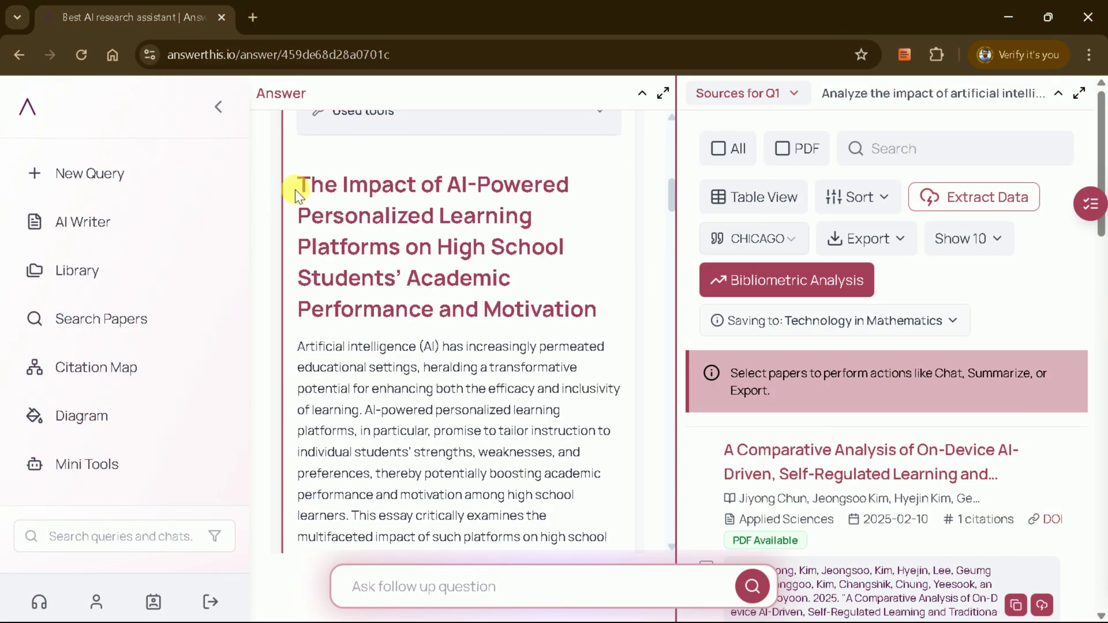
mouse_move(309, 187)
left_mouse_down()
mouse_move(532, 230)
mouse_move(603, 314)
left_mouse_up()
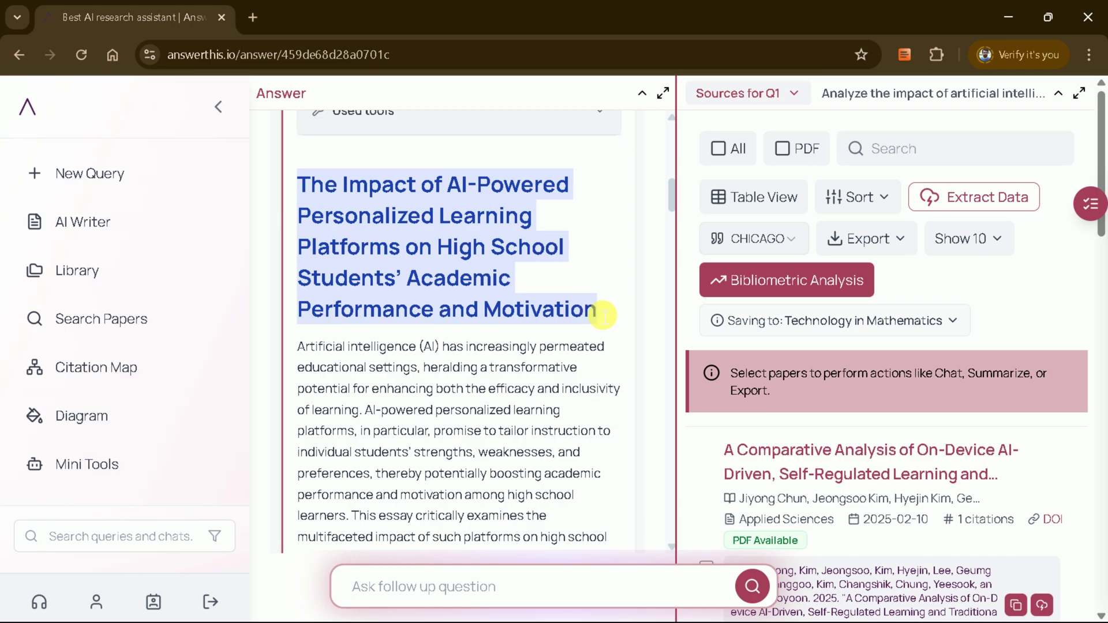
left_click(601, 310)
Read through the essay to its Conclusion and Chicago-style reference list.
scroll(561, 270, "down", 1)
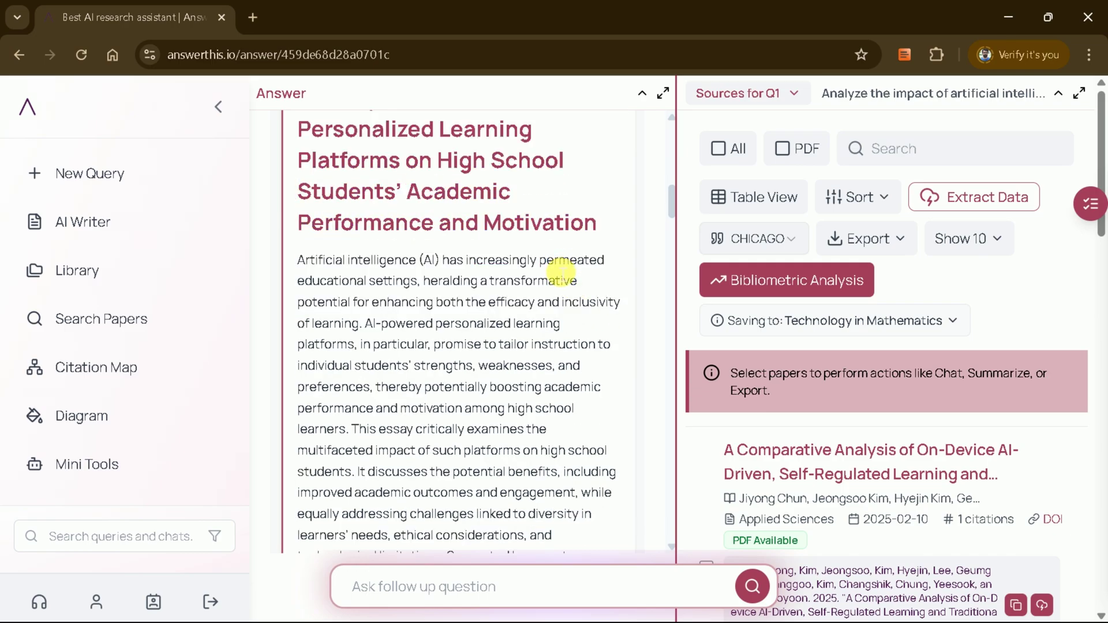
scroll(323, 277, "down", 5)
scroll(330, 289, "up", 4)
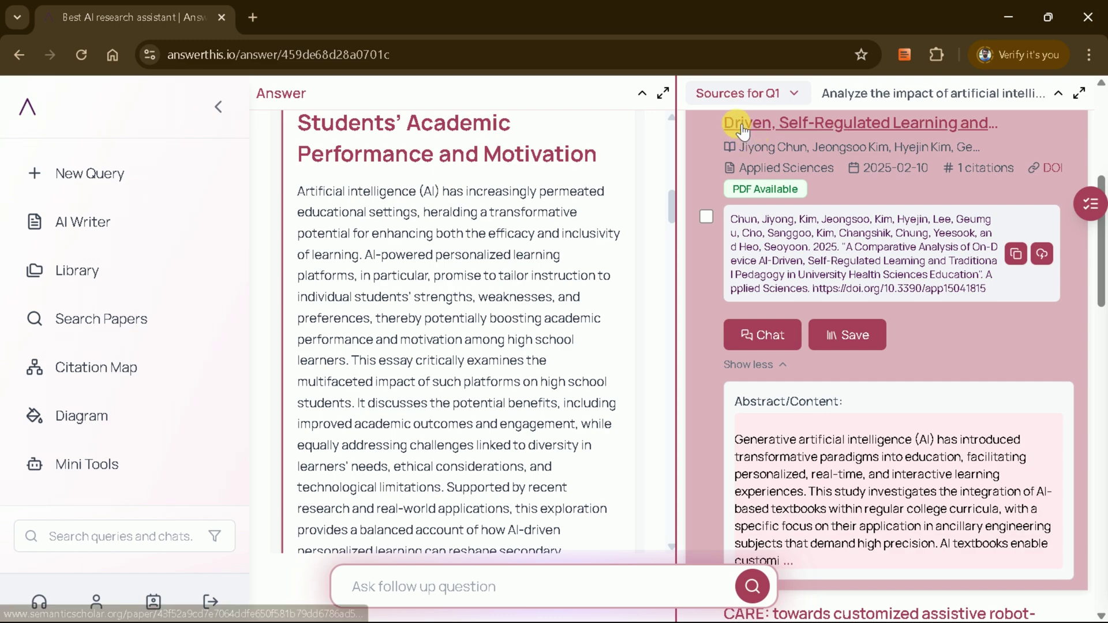
scroll(606, 391, "down", 10)
left_click_drag(299, 192, 408, 192)
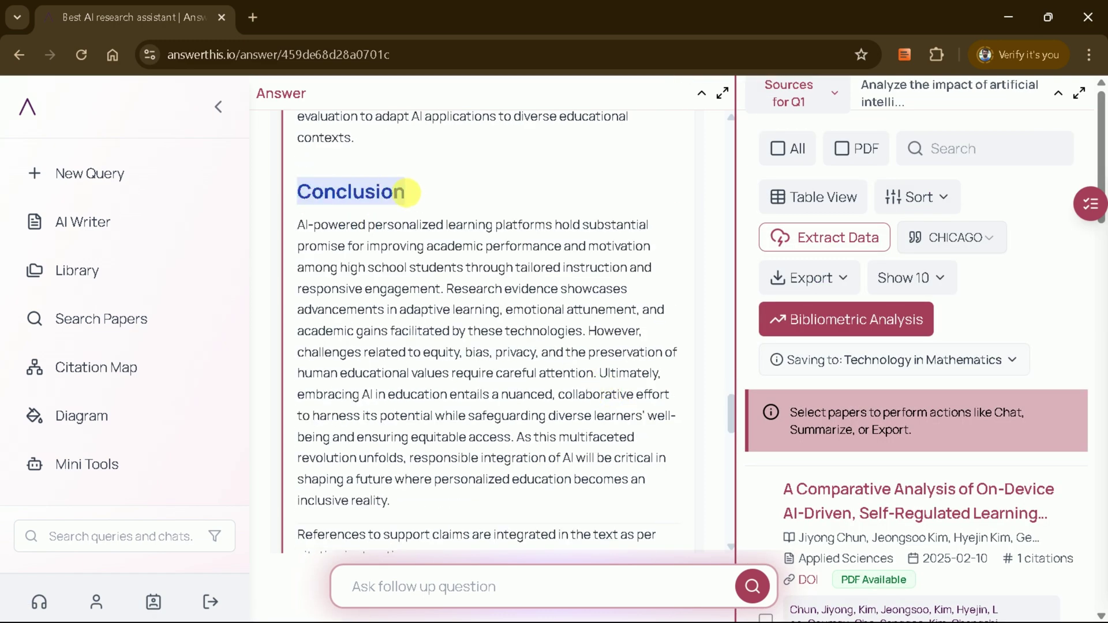
scroll(476, 257, "down", 2)
scroll(475, 257, "down", 2)
scroll(475, 257, "down", 2)
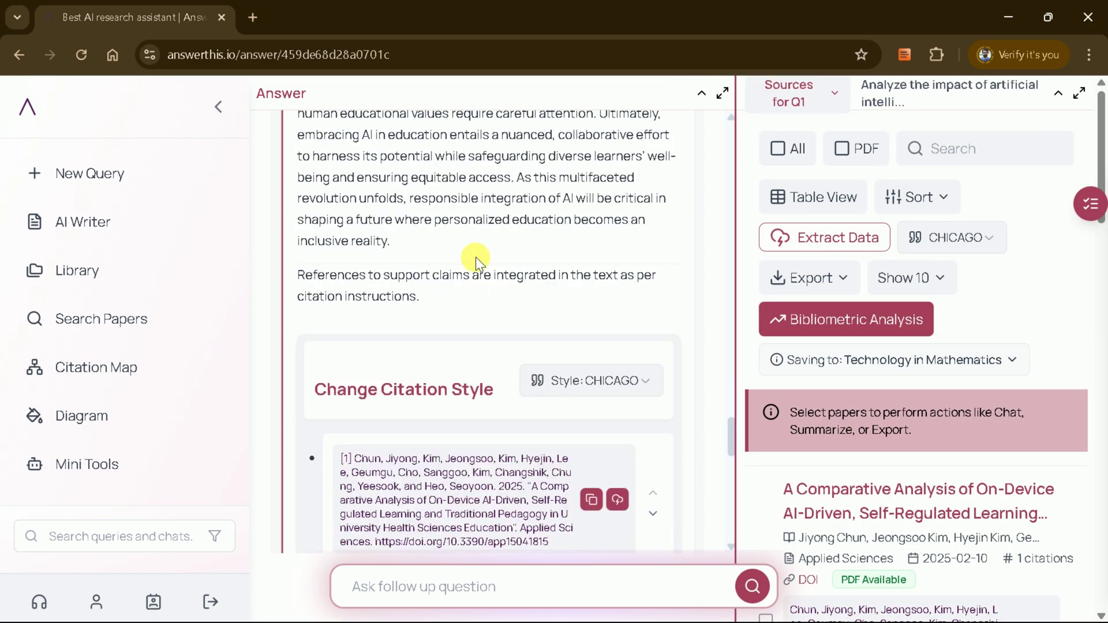
scroll(476, 257, "down", 2)
scroll(449, 228, "down", 2)
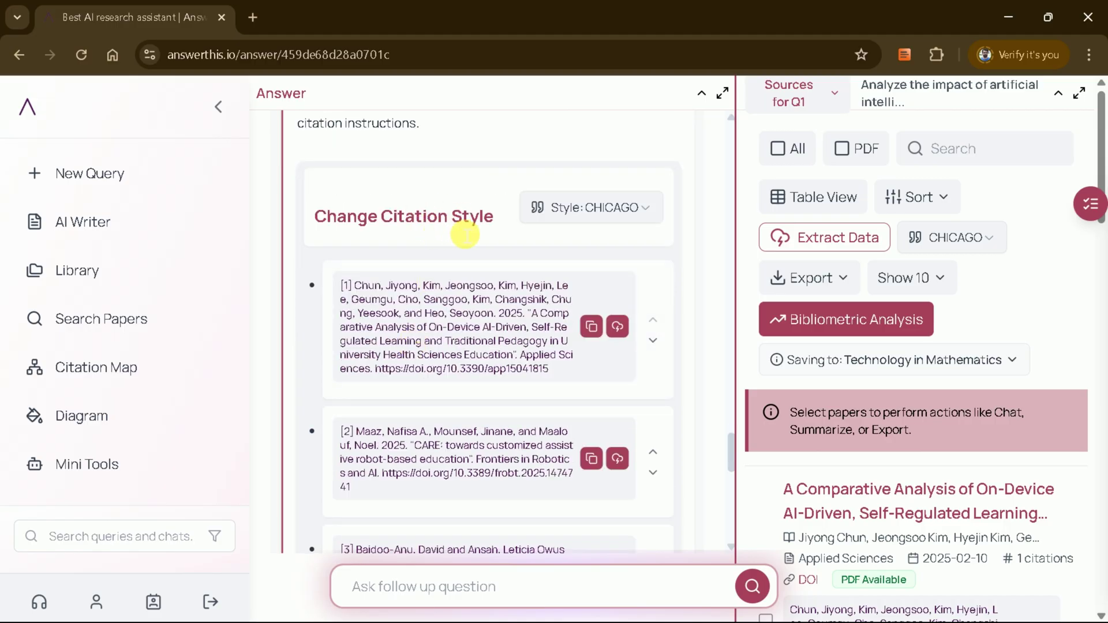
Change the essay's citation style from Chicago to APA.
left_click(597, 218)
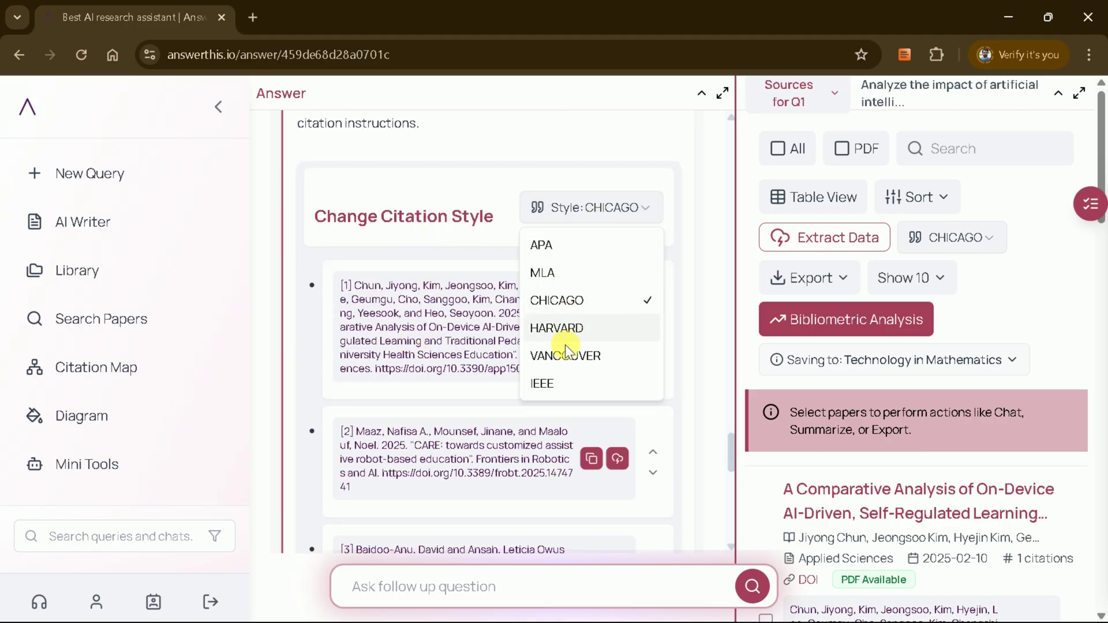
left_click(559, 250)
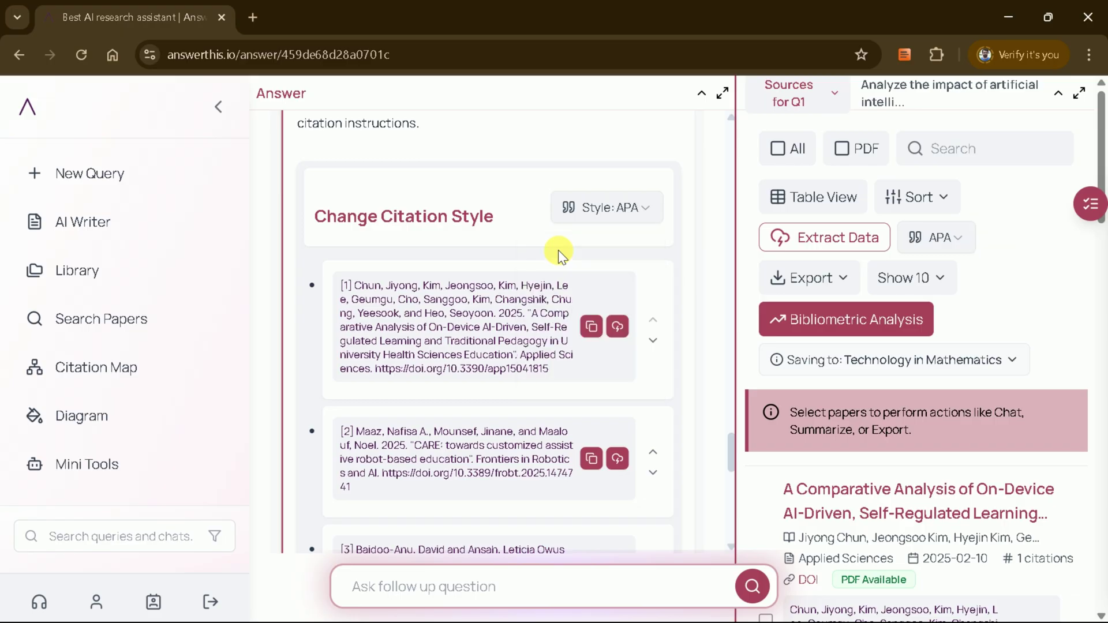
scroll(495, 335, "up", 5)
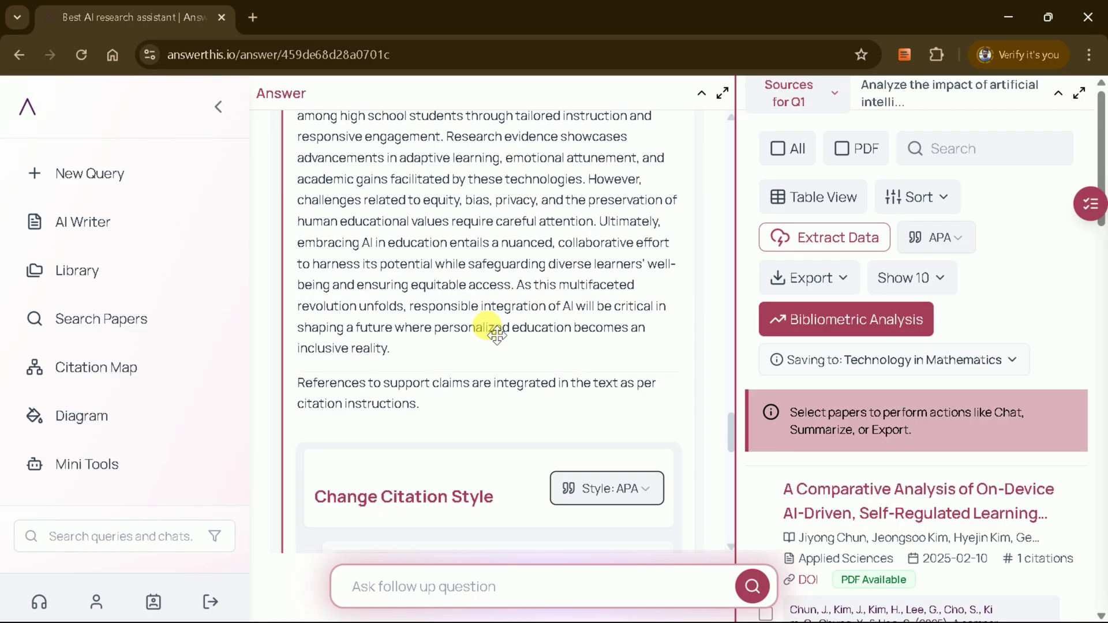
scroll(495, 335, "up", 2)
scroll(495, 335, "up", 5)
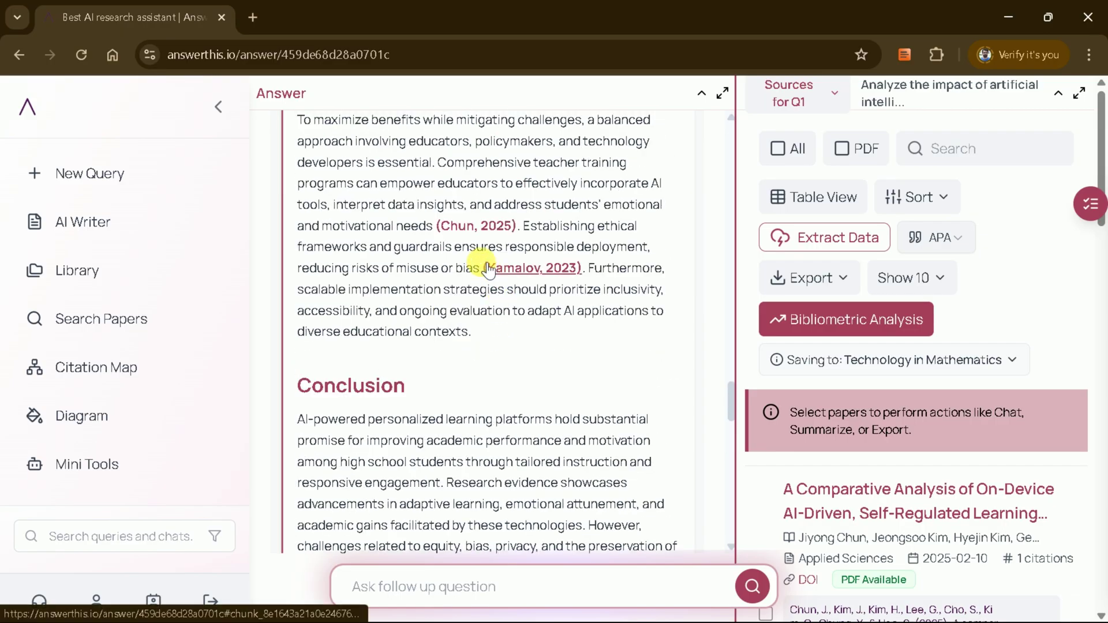
Check the APA in-text citation (Chun, 2025) against its reference-list entry.
left_click_drag(439, 225, 508, 230)
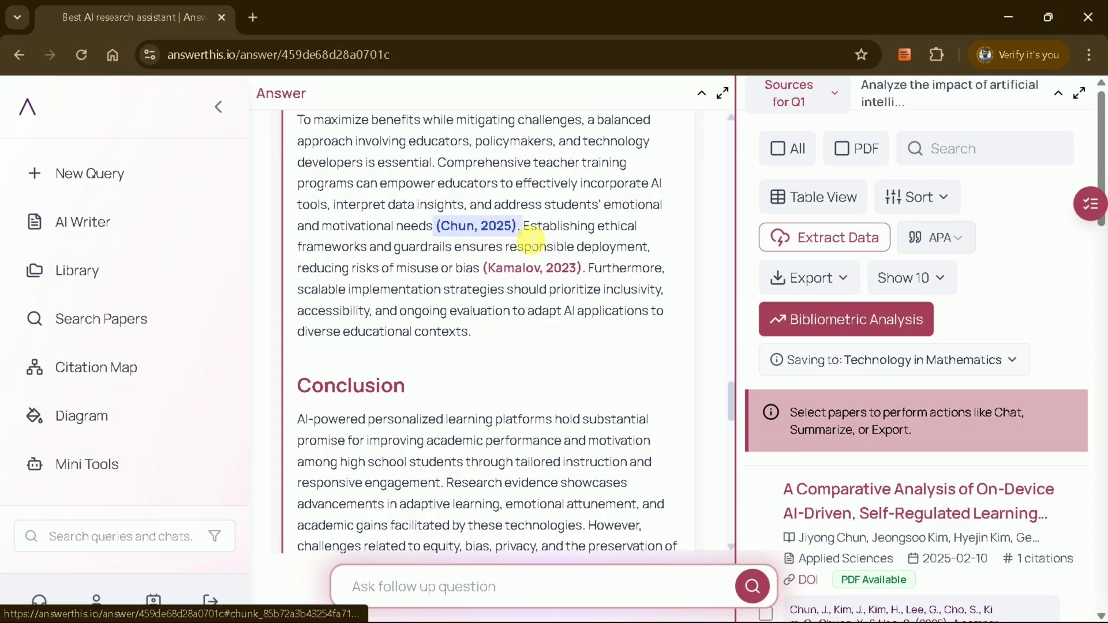
left_click(510, 228)
scroll(466, 418, "down", 5)
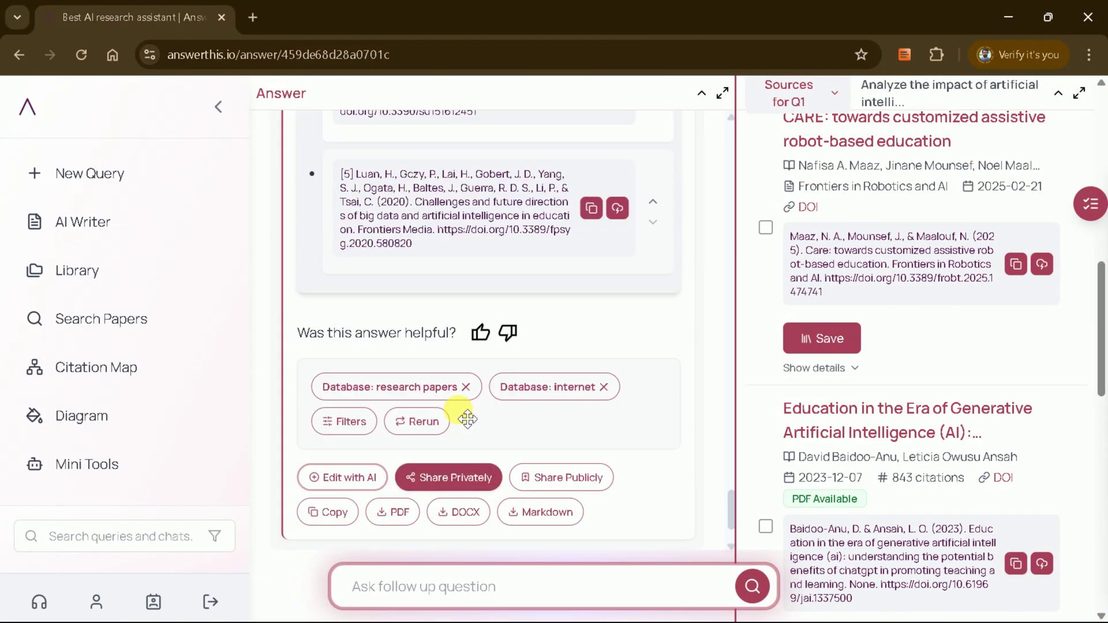
scroll(491, 433, "down", 2)
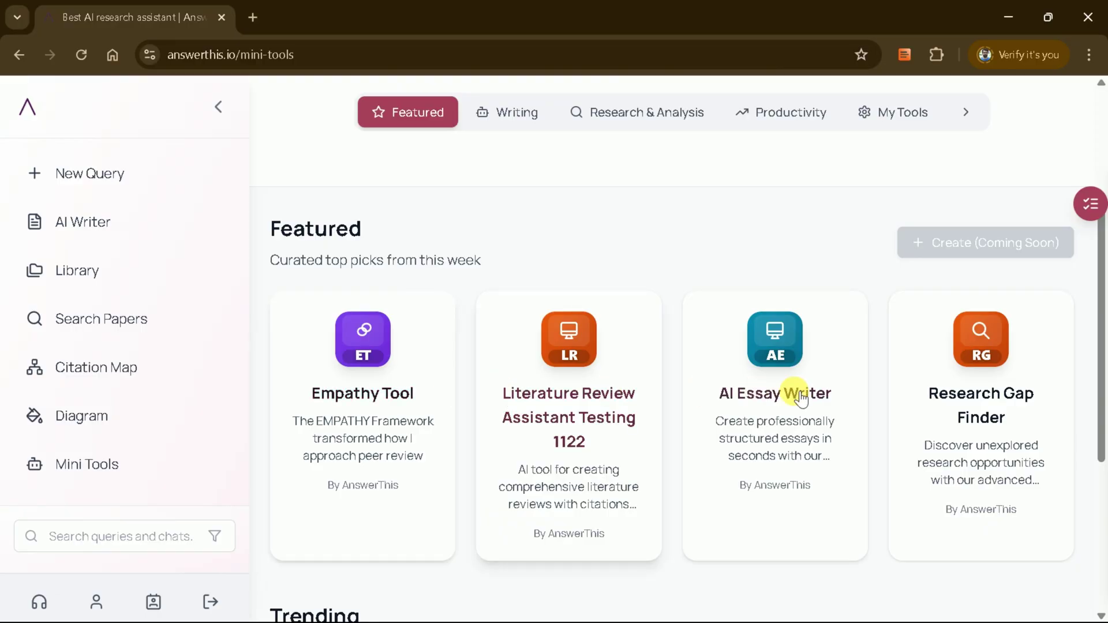
Scroll the Mini Tools page down to the Trending list of six popular tools.
scroll(586, 391, "down", 4)
scroll(584, 390, "down", 1)
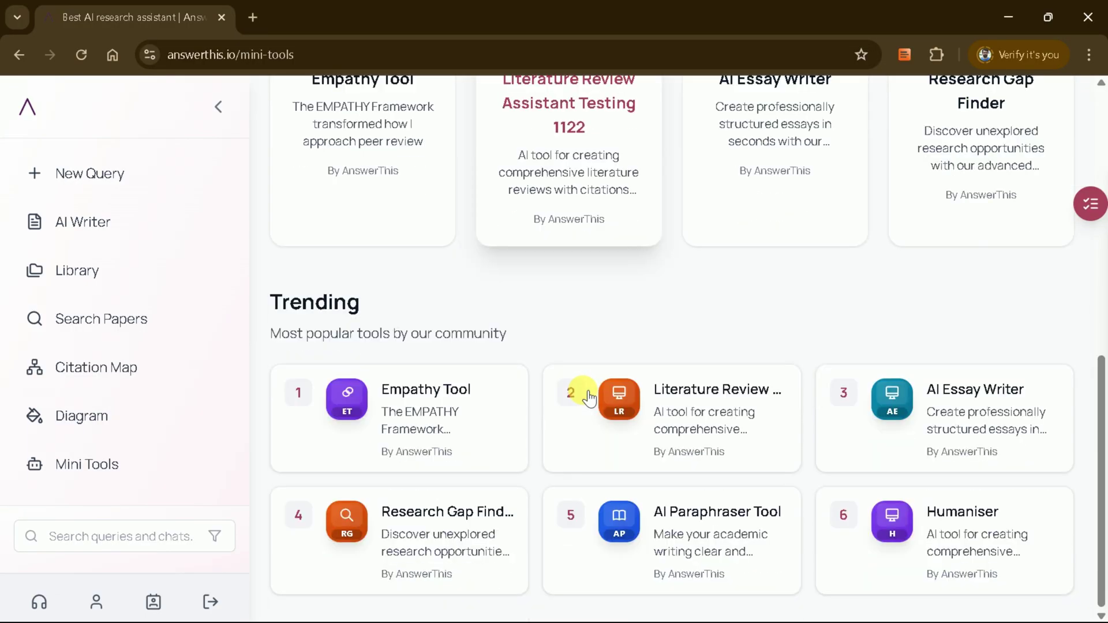